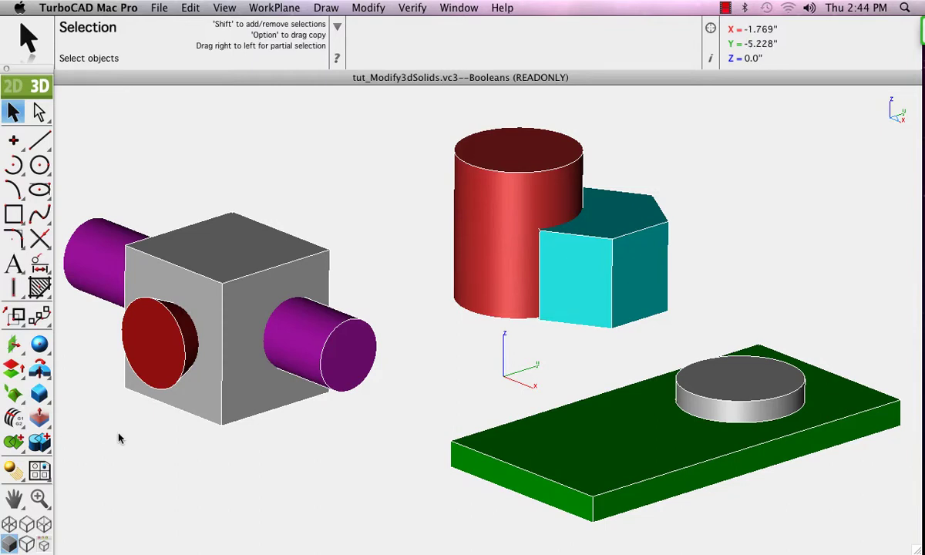
Detach the dynamic view, solid blend and Boolean tool sets as floating palettes beneath the model
{"action": "left_click_drag", "start_coordinate": [14, 498], "coordinate": [75, 526]}
{"action": "left_click", "coordinate": [40, 394]}
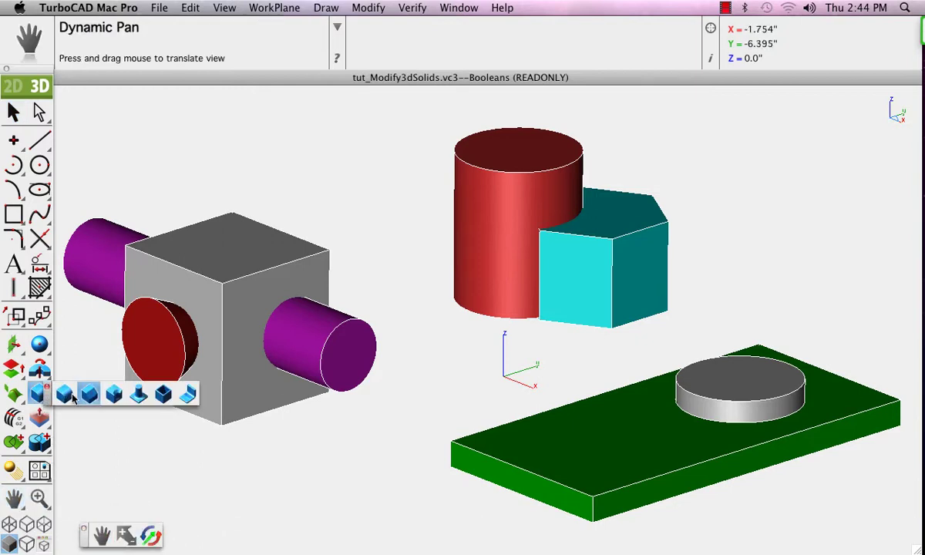
{"action": "left_click_drag", "start_coordinate": [178, 535], "coordinate": [178, 532]}
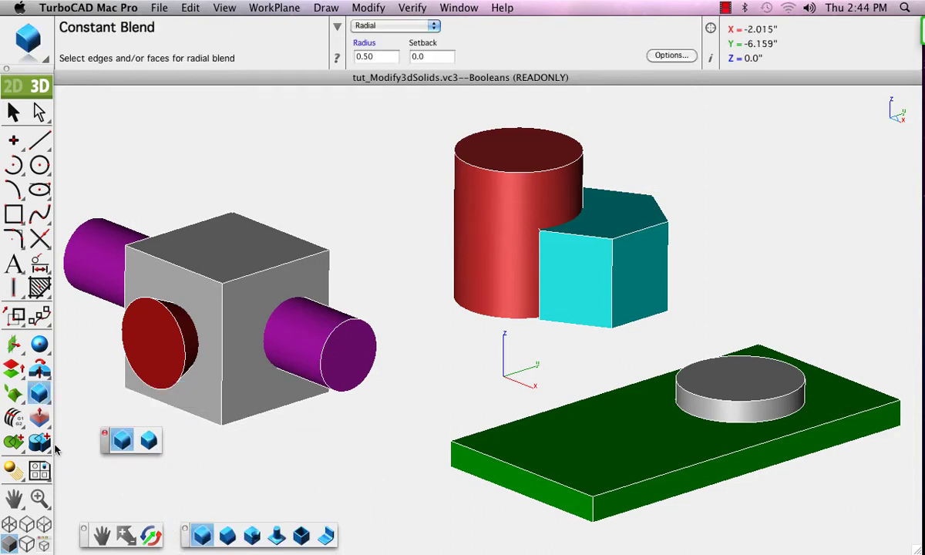
{"action": "left_click_drag", "start_coordinate": [101, 443], "coordinate": [181, 510]}
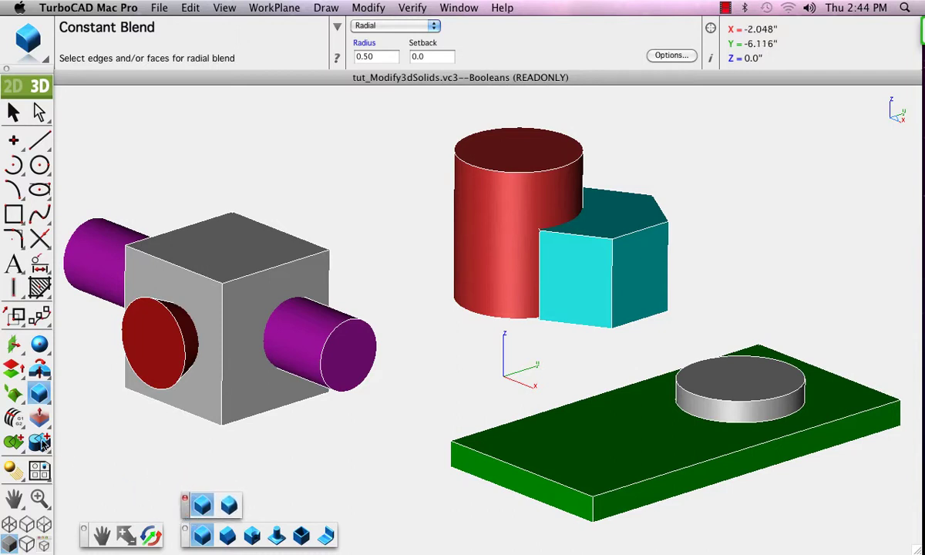
{"action": "left_click_drag", "start_coordinate": [38, 441], "coordinate": [76, 469]}
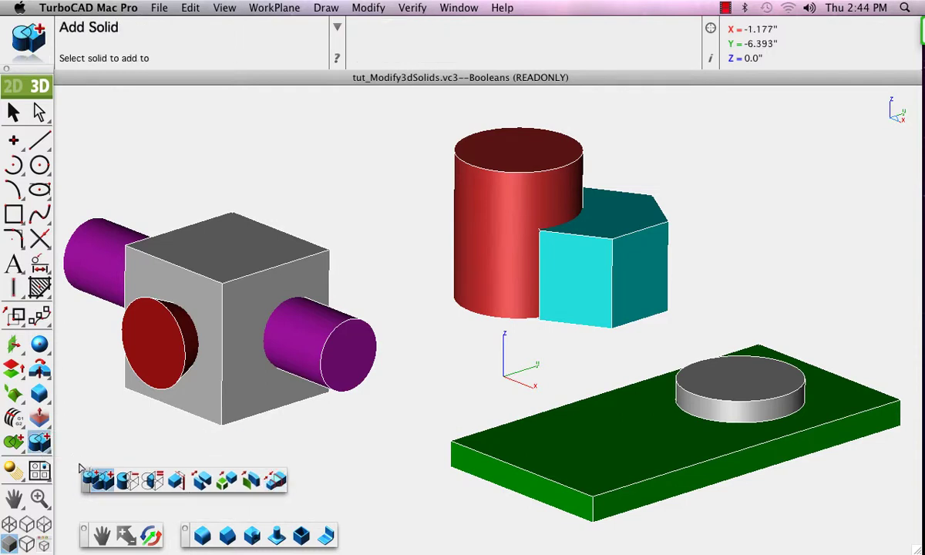
Subtract the purple cylinder from the gray cube with Subtract Solid
{"action": "left_click", "coordinate": [127, 480]}
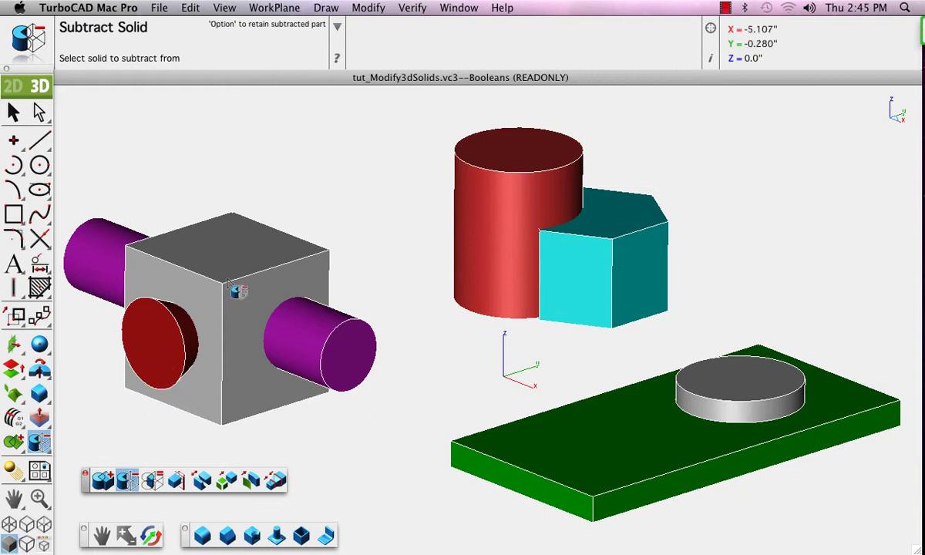
{"action": "left_click", "coordinate": [285, 248]}
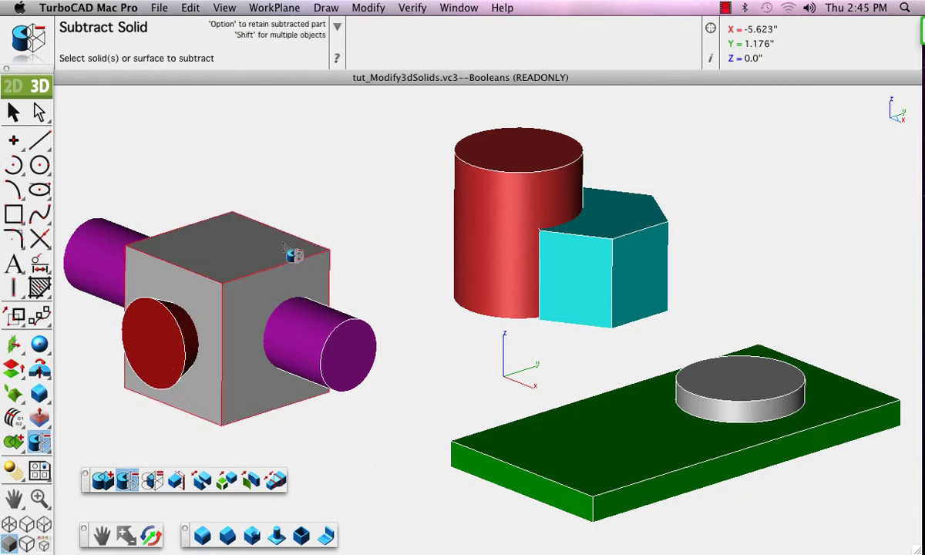
{"action": "left_click", "coordinate": [363, 368]}
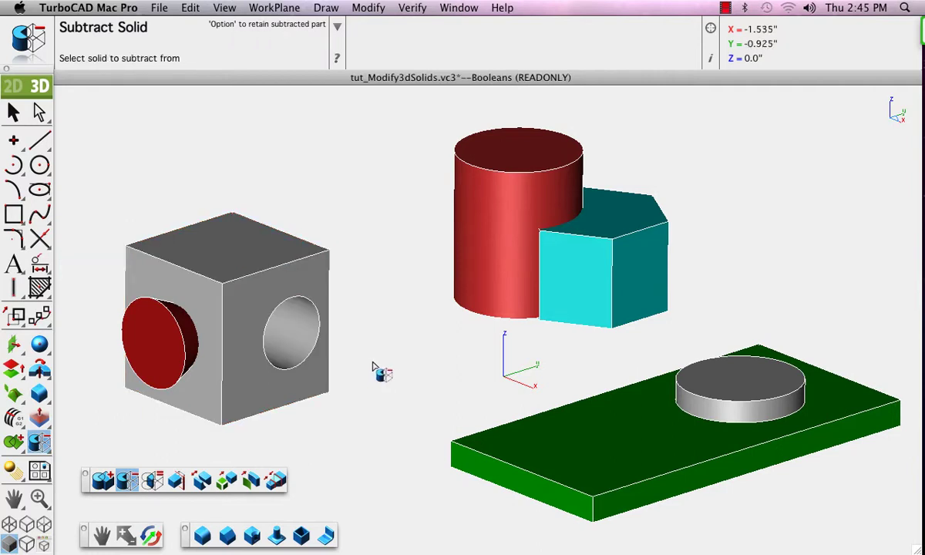
Subtract the red round solid from the gray cube
{"action": "mouse_move", "coordinate": [395, 364]}
{"action": "middle_mouse_down"}
{"action": "mouse_move", "coordinate": [365, 378]}
{"action": "mouse_move", "coordinate": [357, 365]}
{"action": "mouse_move", "coordinate": [390, 382]}
{"action": "mouse_move", "coordinate": [409, 374]}
{"action": "mouse_move", "coordinate": [398, 374]}
{"action": "middle_mouse_up"}
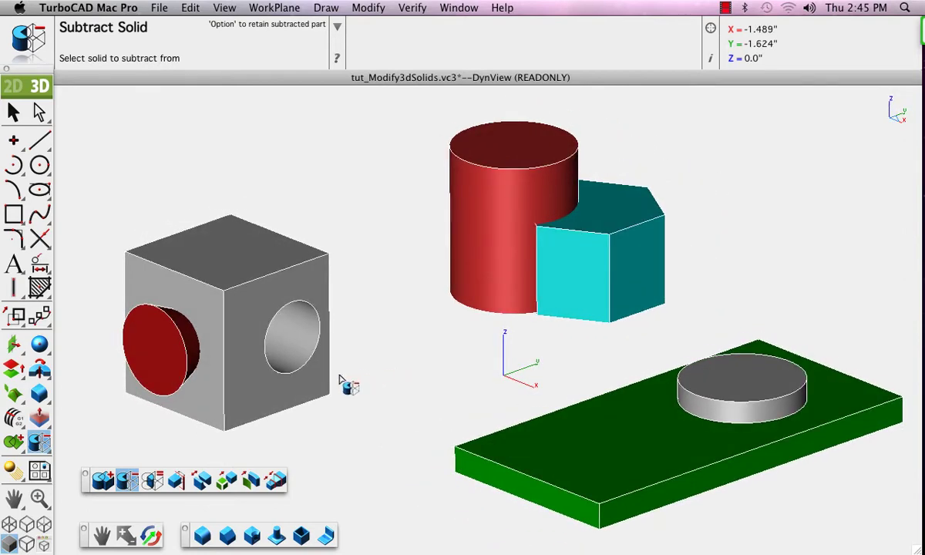
{"action": "left_click", "coordinate": [193, 235]}
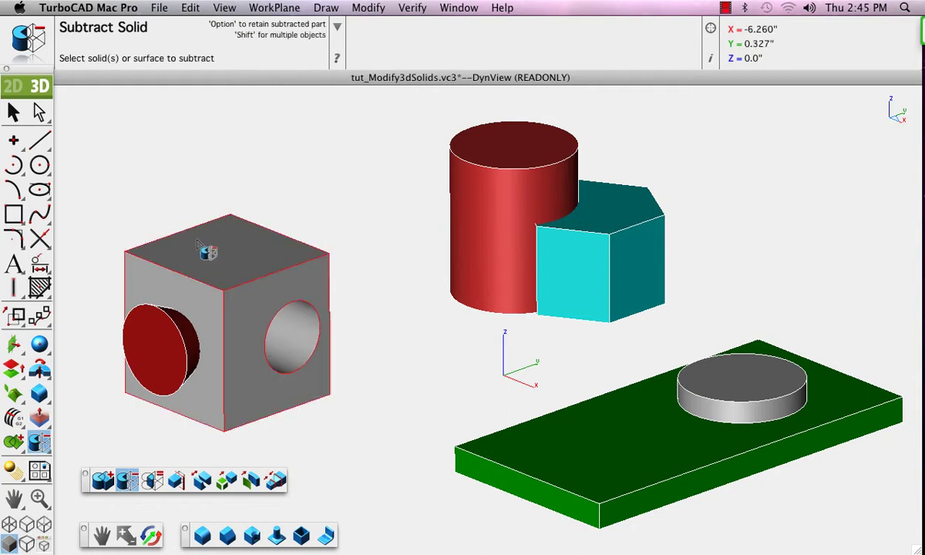
{"action": "left_click", "coordinate": [152, 344]}
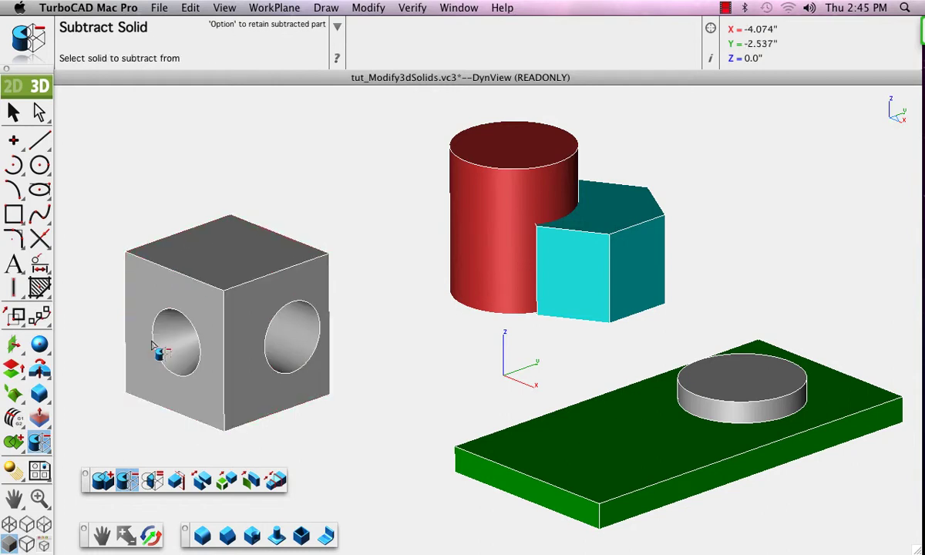
{"action": "middle_click_drag", "start_coordinate": [256, 378], "coordinate": [304, 392]}
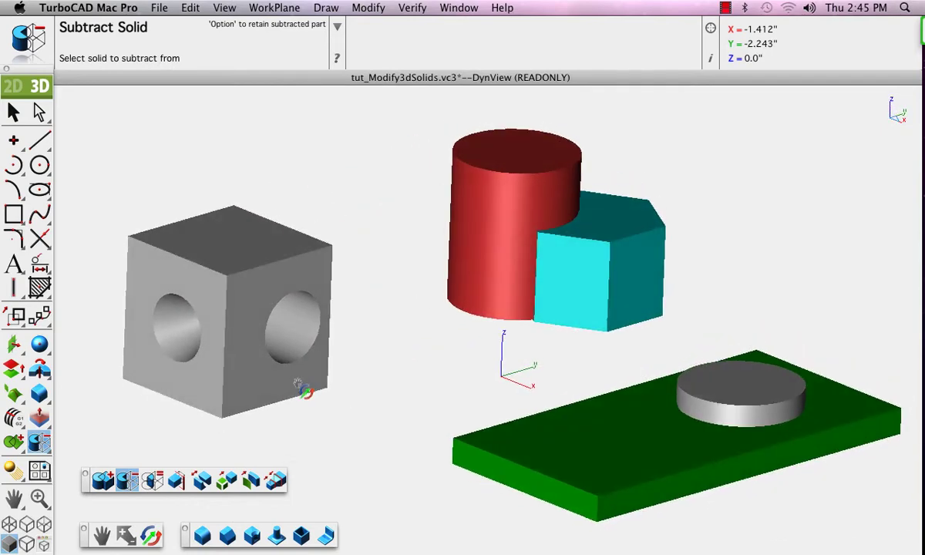
Try adding the gray disc to the green plate with Add Solid, and undo the union
{"action": "left_click", "coordinate": [102, 480]}
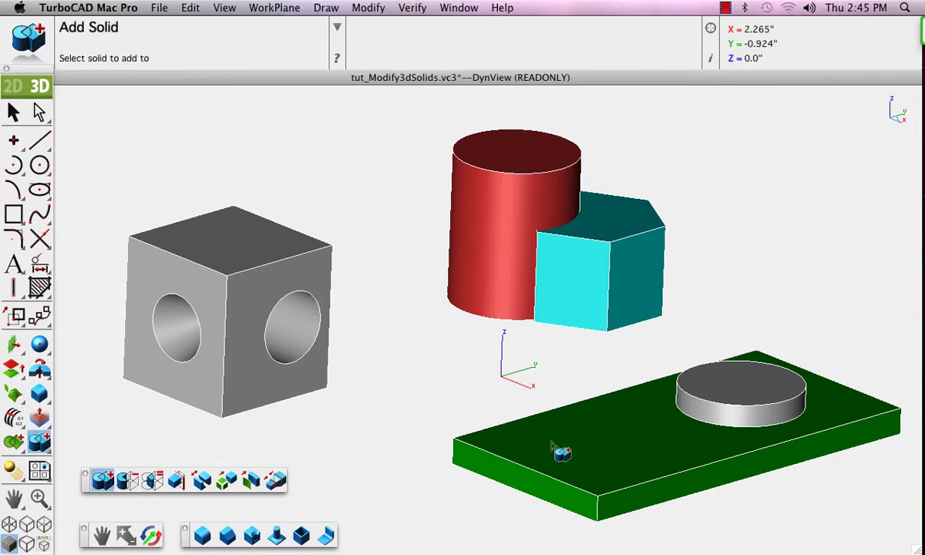
{"action": "left_click", "coordinate": [644, 444]}
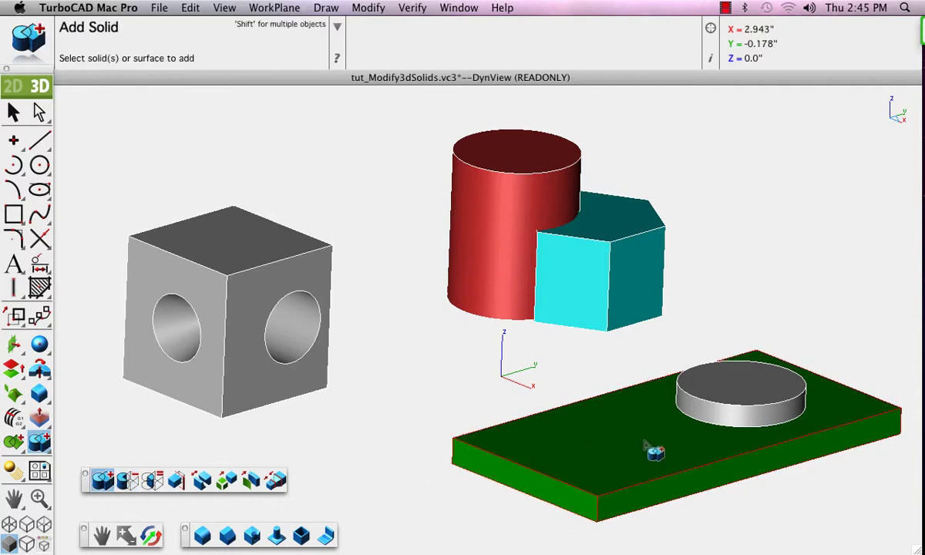
{"action": "left_click", "coordinate": [734, 394]}
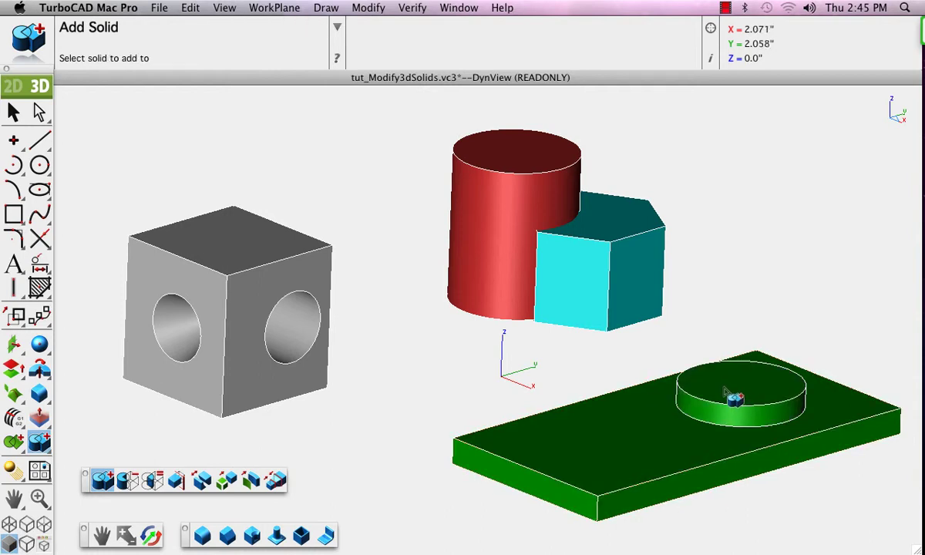
{"action": "key", "text": "super+z"}
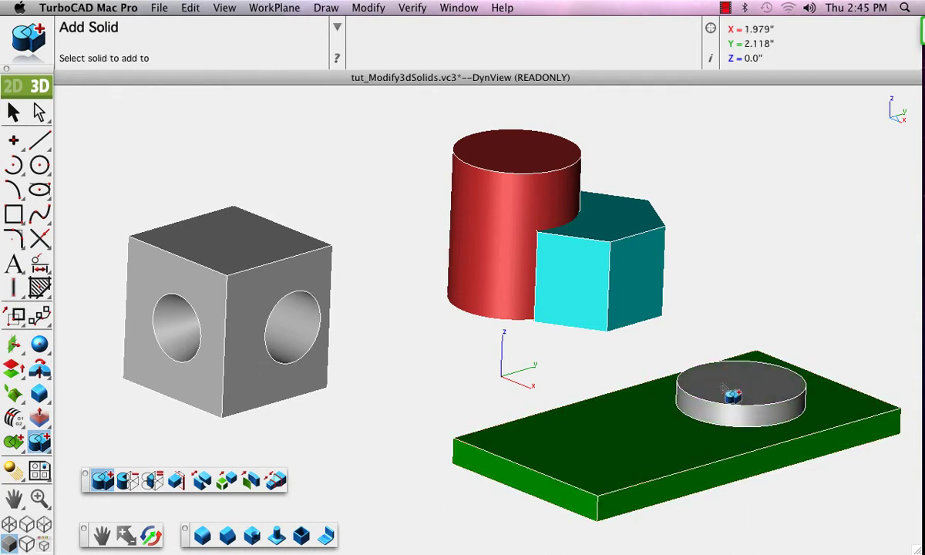
Try to add the green plate to the gray disc, choosing Part_4534 as the base solid
{"action": "left_click", "coordinate": [731, 389]}
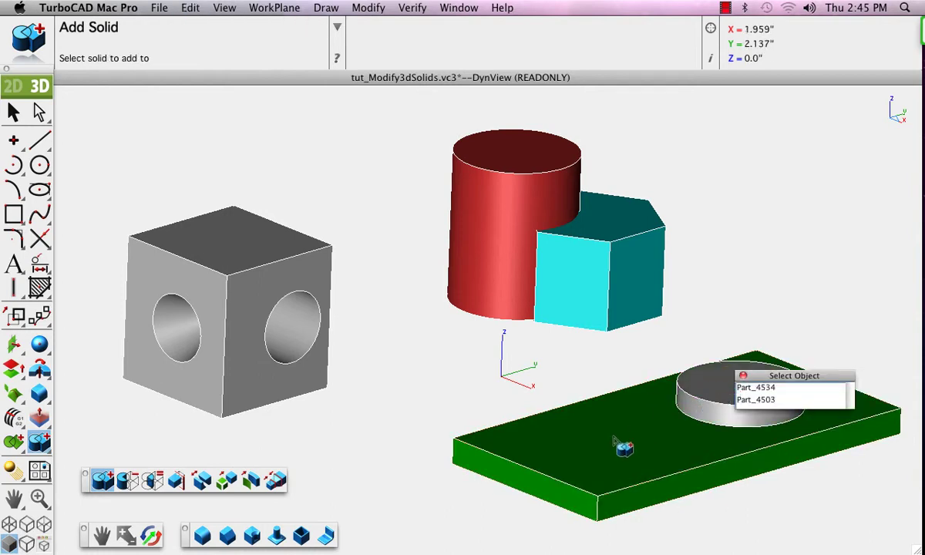
{"action": "left_click", "coordinate": [755, 387]}
{"action": "left_click", "coordinate": [633, 434]}
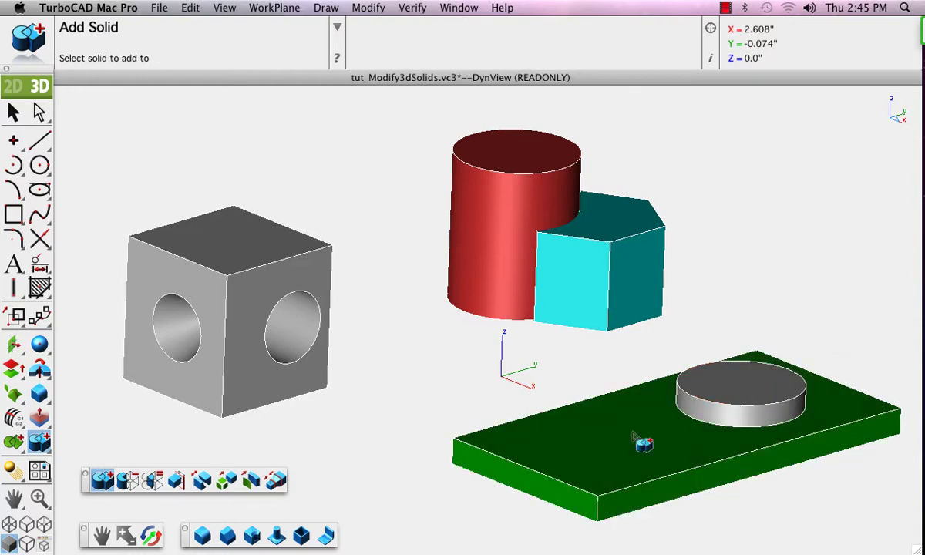
Unite the gray disc with the green plate using the plate as base solid, and undo it
{"action": "left_click", "coordinate": [603, 445]}
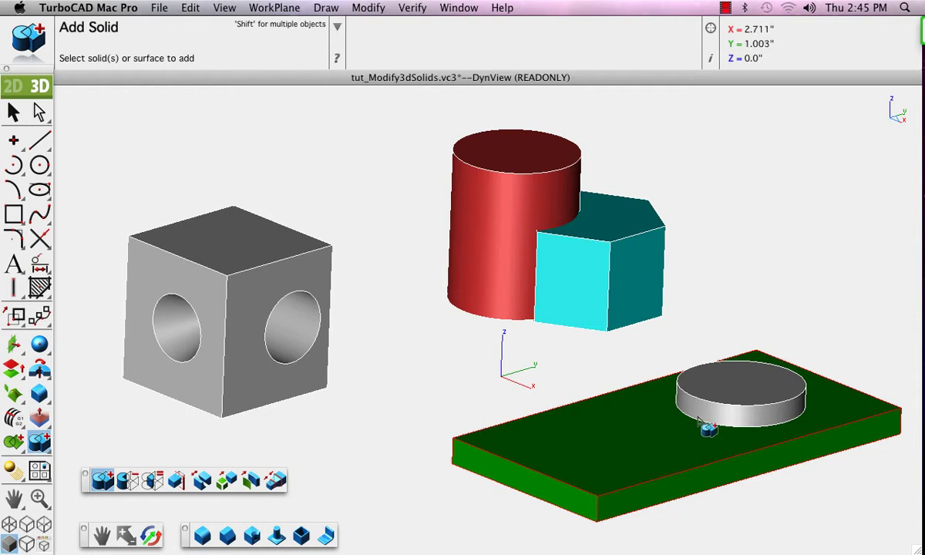
{"action": "left_click", "coordinate": [735, 393]}
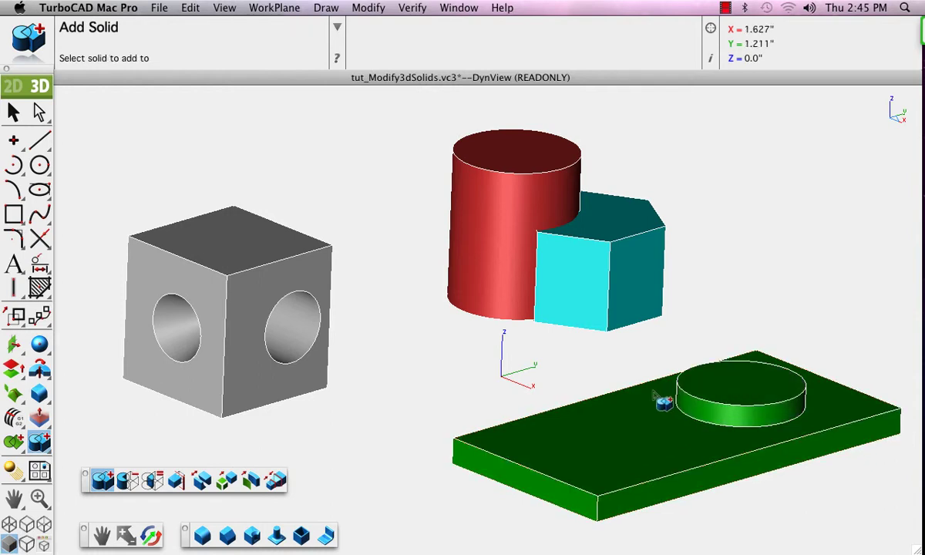
{"action": "key", "text": "super+z"}
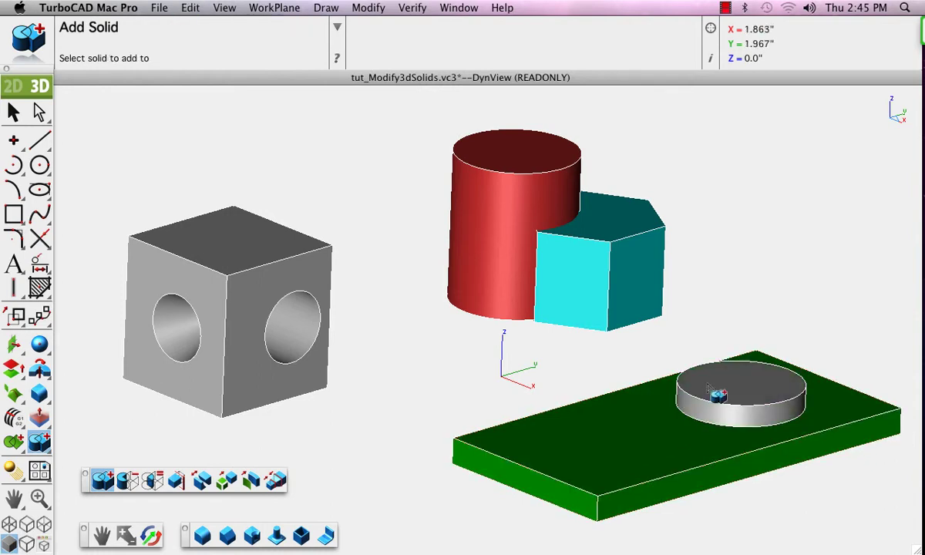
Add the green plate to the gray disc using Part_4534 as base solid, and undo the union
{"action": "left_click", "coordinate": [725, 392]}
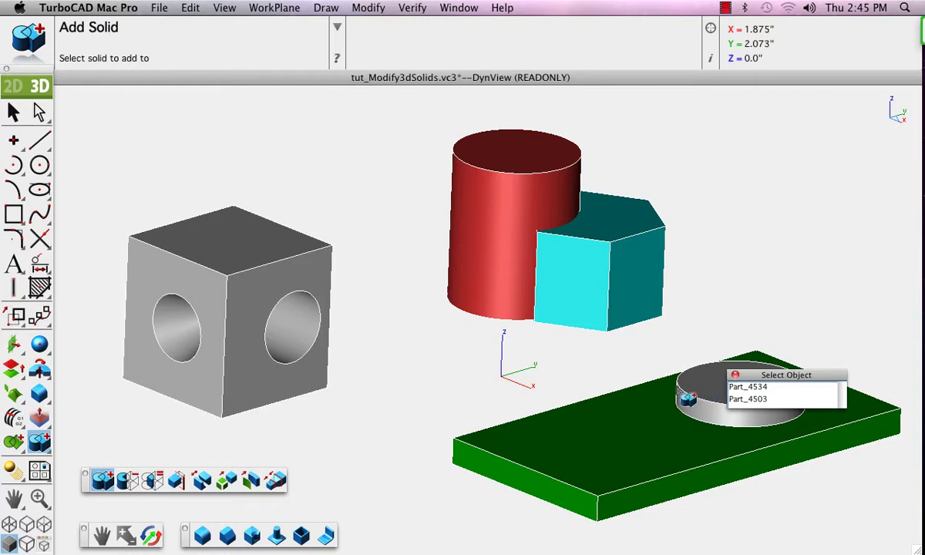
{"action": "left_click", "coordinate": [737, 386]}
{"action": "left_click", "coordinate": [621, 440]}
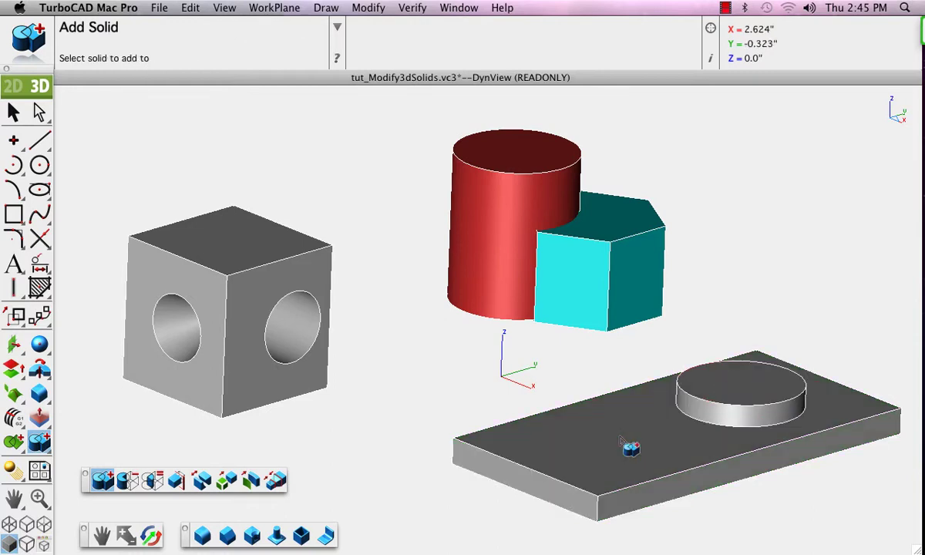
{"action": "key", "text": "super+z"}
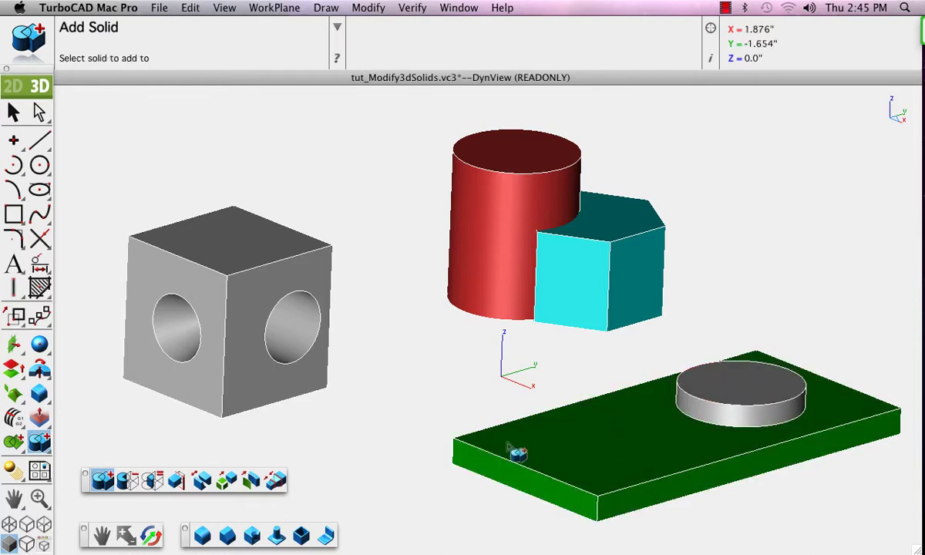
Add the gray disc to the green plate and switch the display to wireframe
{"action": "left_click", "coordinate": [544, 426]}
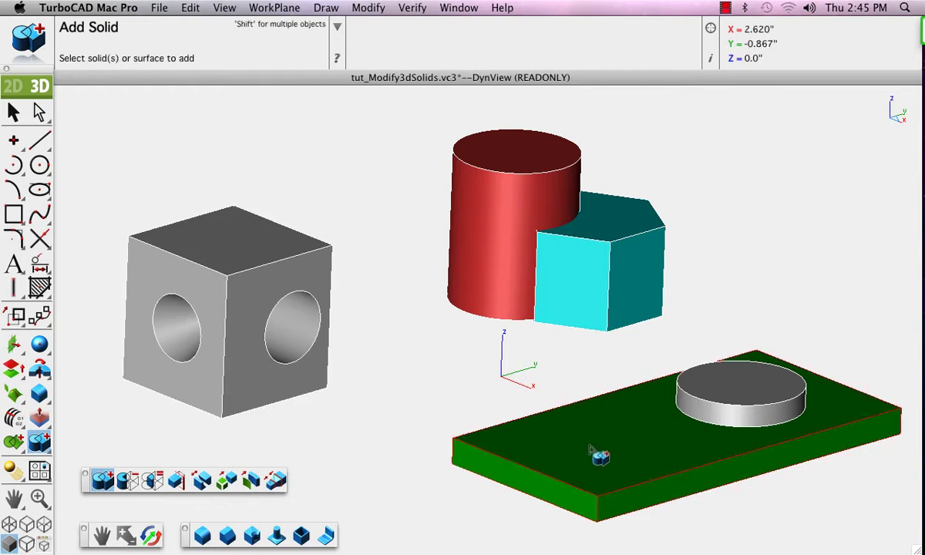
{"action": "left_click", "coordinate": [736, 397]}
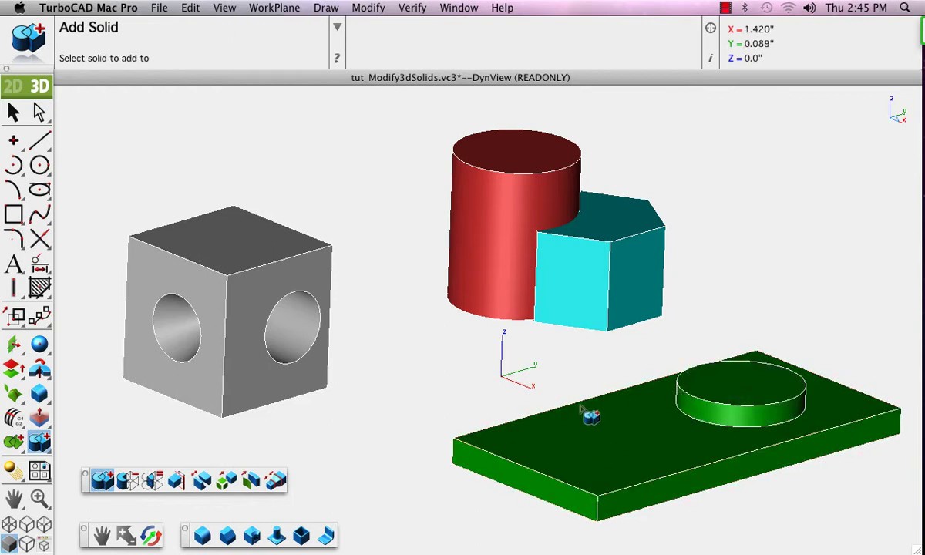
{"action": "left_click", "coordinate": [11, 524]}
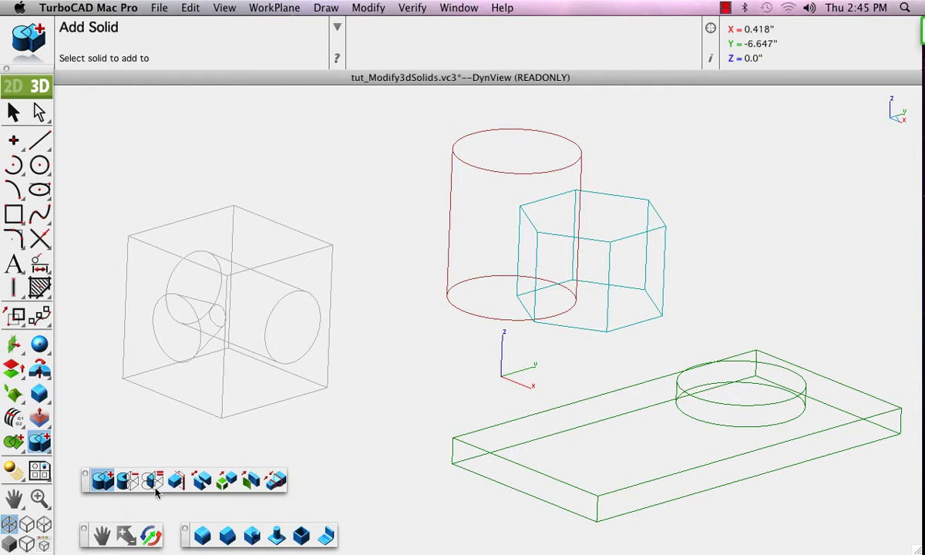
Try subtracting the cyan hexagonal prism from the red cylinder, and undo the subtraction
{"action": "left_click", "coordinate": [127, 480]}
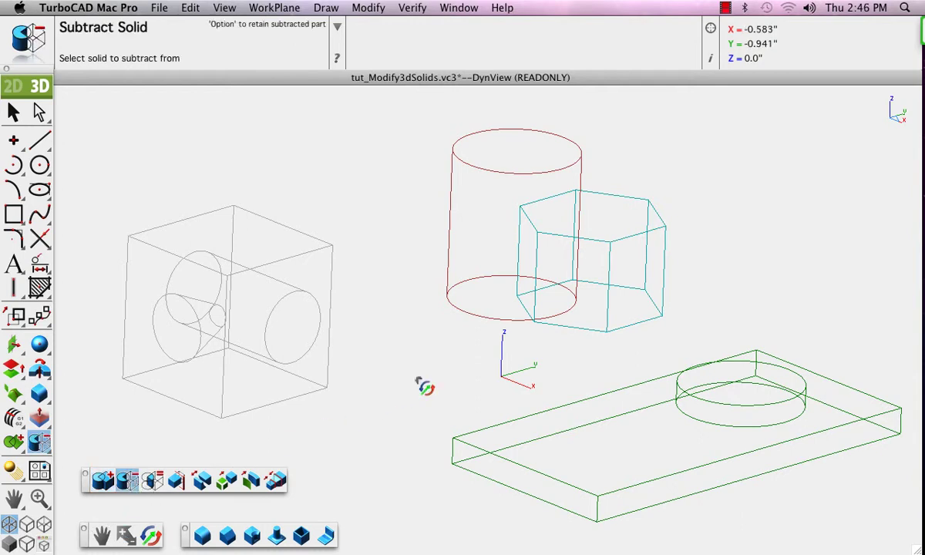
{"action": "mouse_move", "coordinate": [445, 388]}
{"action": "middle_mouse_down"}
{"action": "mouse_move", "coordinate": [484, 398]}
{"action": "mouse_move", "coordinate": [414, 393]}
{"action": "middle_mouse_up"}
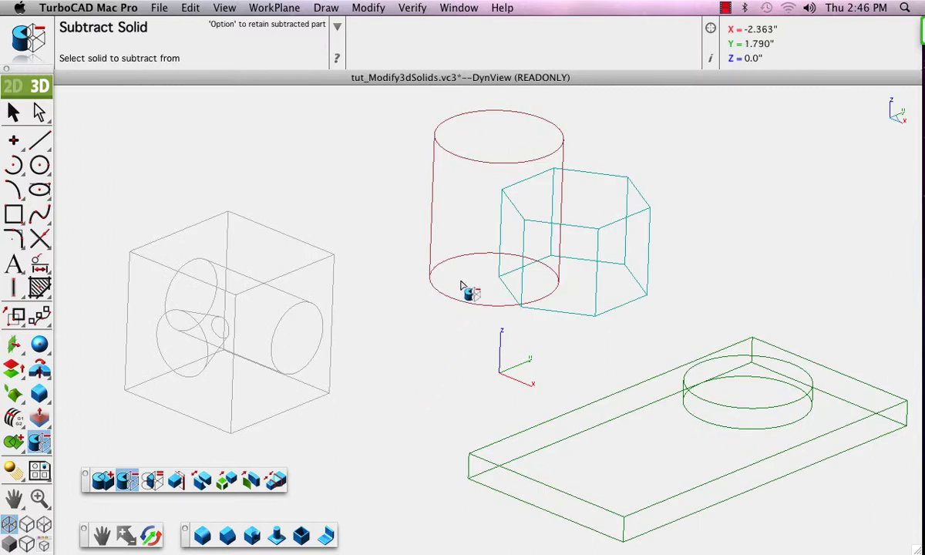
{"action": "left_click", "coordinate": [433, 217]}
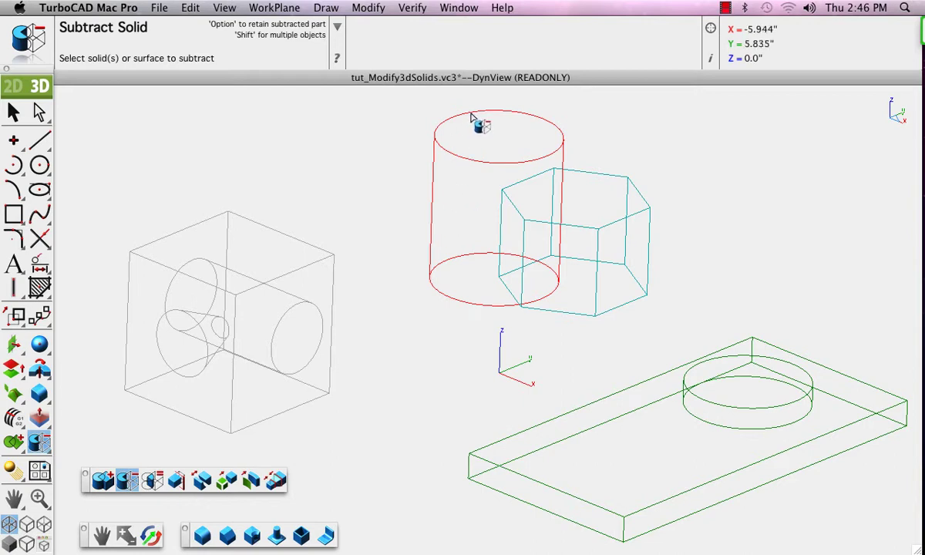
{"action": "left_click", "coordinate": [596, 179]}
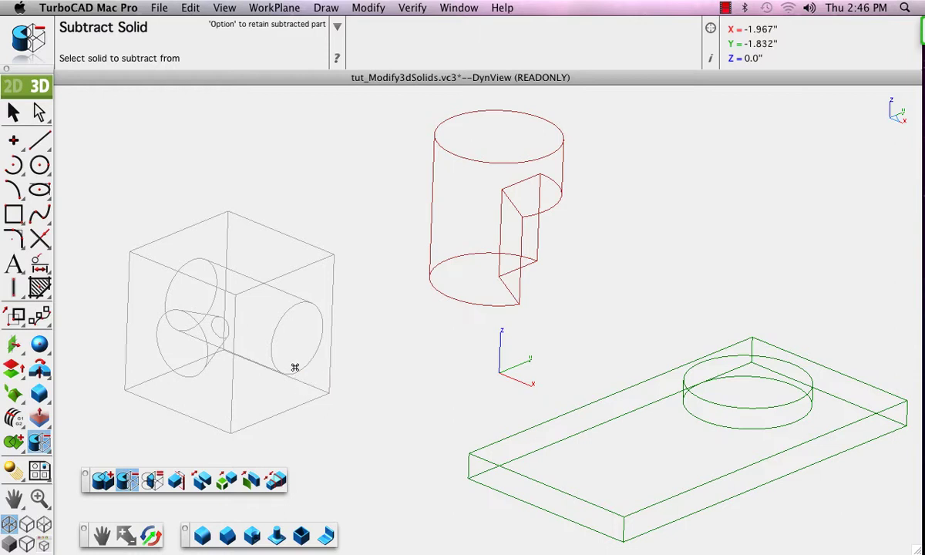
{"action": "key", "text": "super+z"}
Intersect the red cylinder with the cyan hexagonal prism using Intersect Solid
{"action": "left_click", "coordinate": [152, 480]}
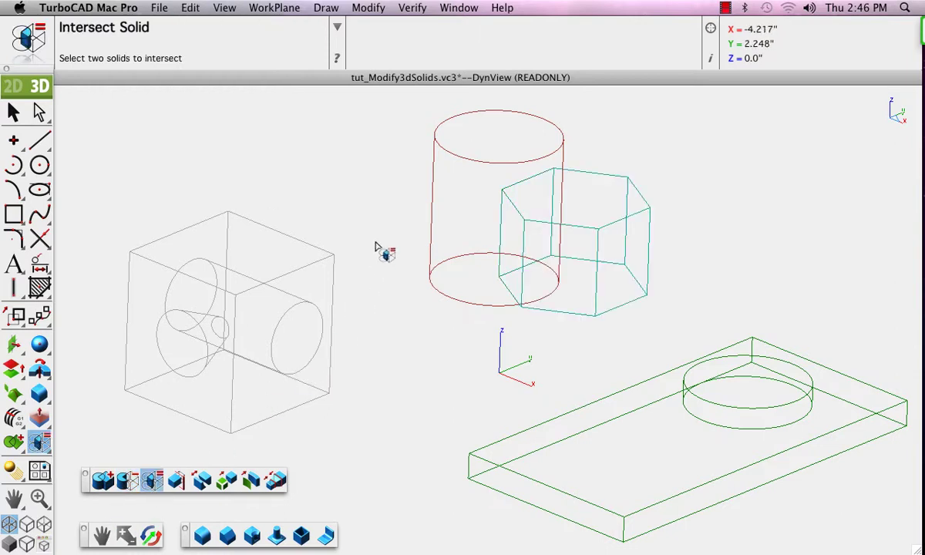
{"action": "left_click", "coordinate": [433, 142]}
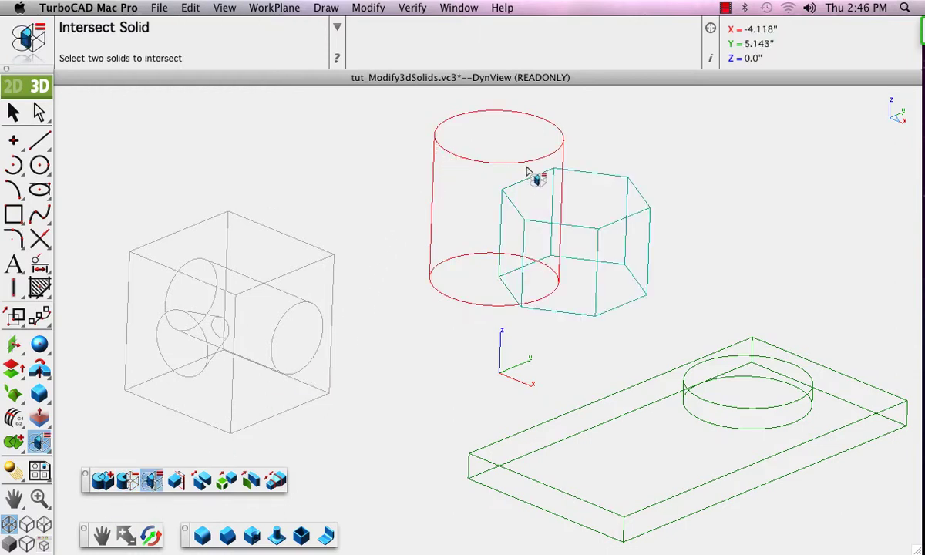
{"action": "left_click", "coordinate": [611, 182]}
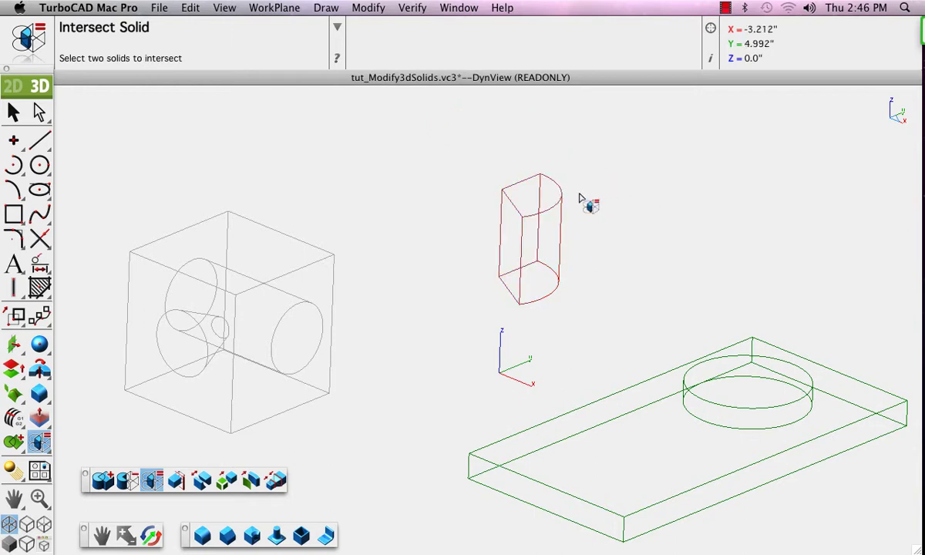
Open the TurboCAD Explorer and display its list of layers
{"action": "left_click", "coordinate": [460, 9]}
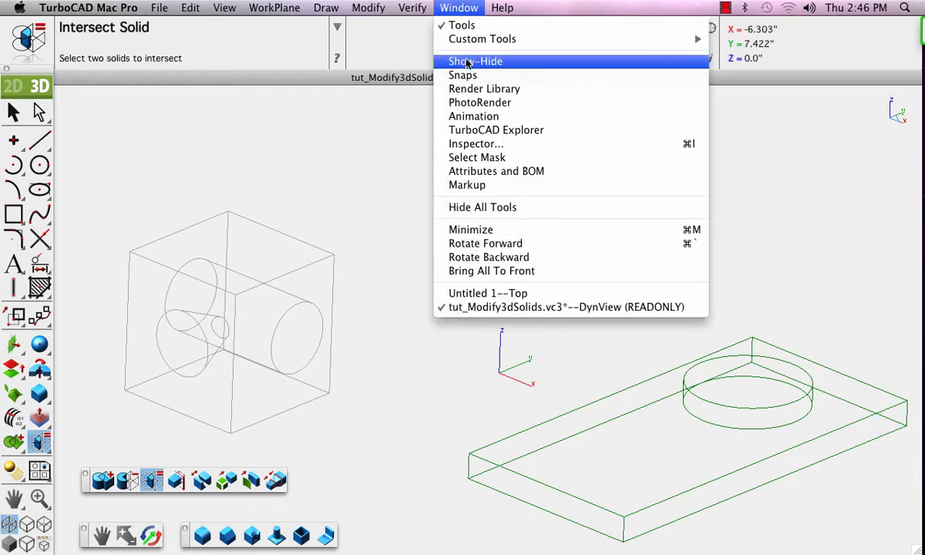
{"action": "left_click", "coordinate": [484, 131]}
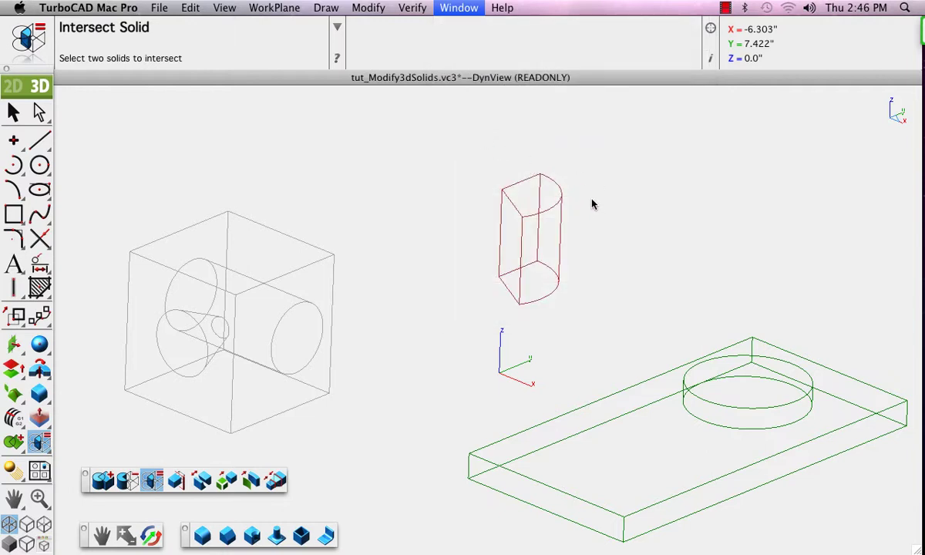
{"action": "left_click_drag", "start_coordinate": [482, 194], "coordinate": [832, 105]}
{"action": "left_click", "coordinate": [799, 120]}
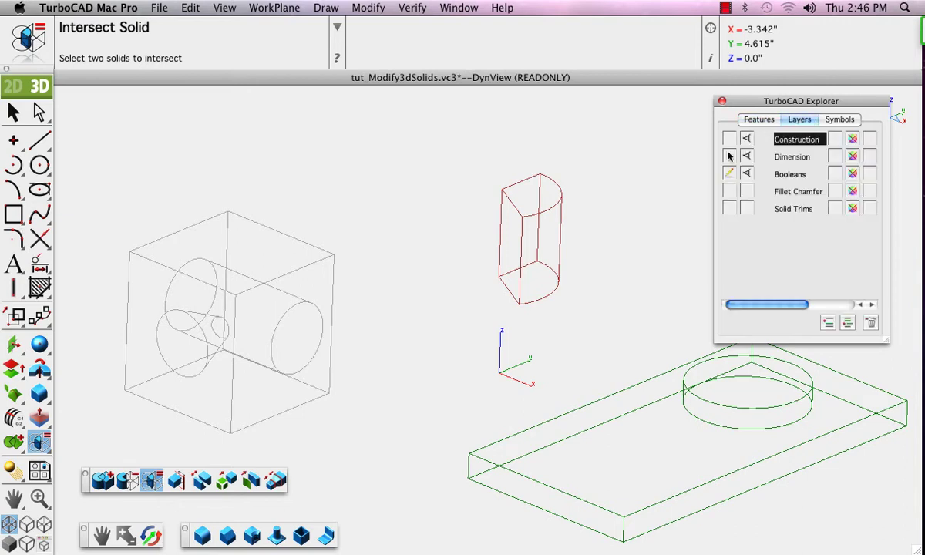
Preview the Fillet Chamfer and Solid Trims layers by showing each one and hiding it again
{"action": "left_click", "coordinate": [745, 192]}
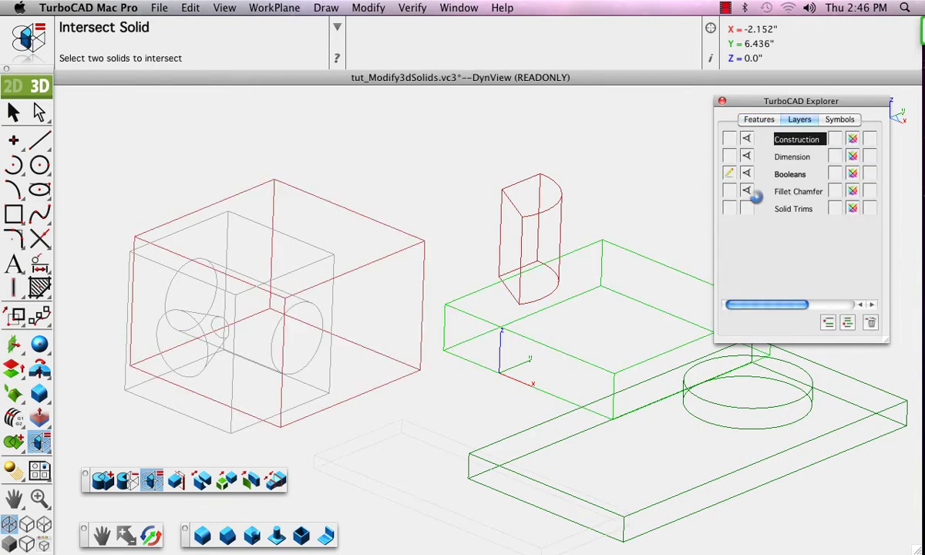
{"action": "left_click", "coordinate": [746, 191]}
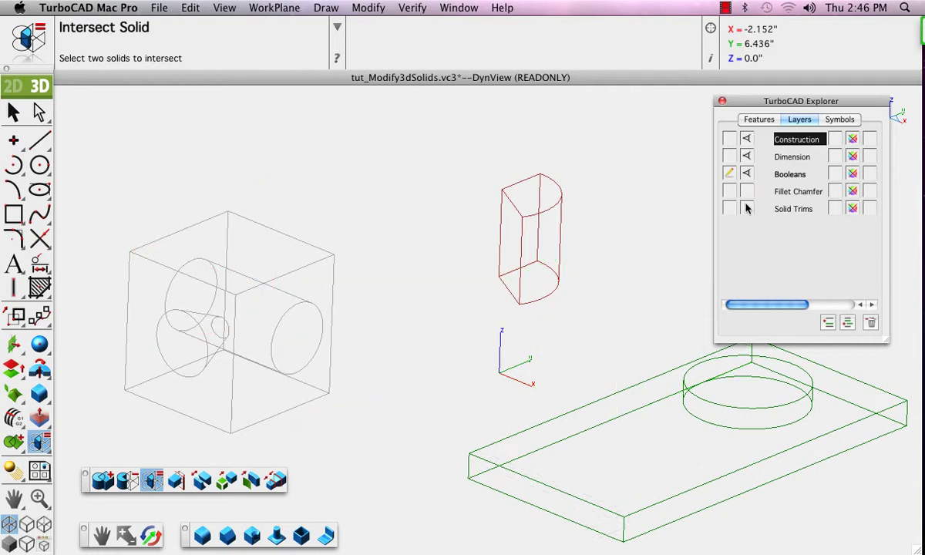
{"action": "left_click", "coordinate": [746, 208]}
{"action": "left_click", "coordinate": [745, 208]}
{"action": "left_click", "coordinate": [746, 191]}
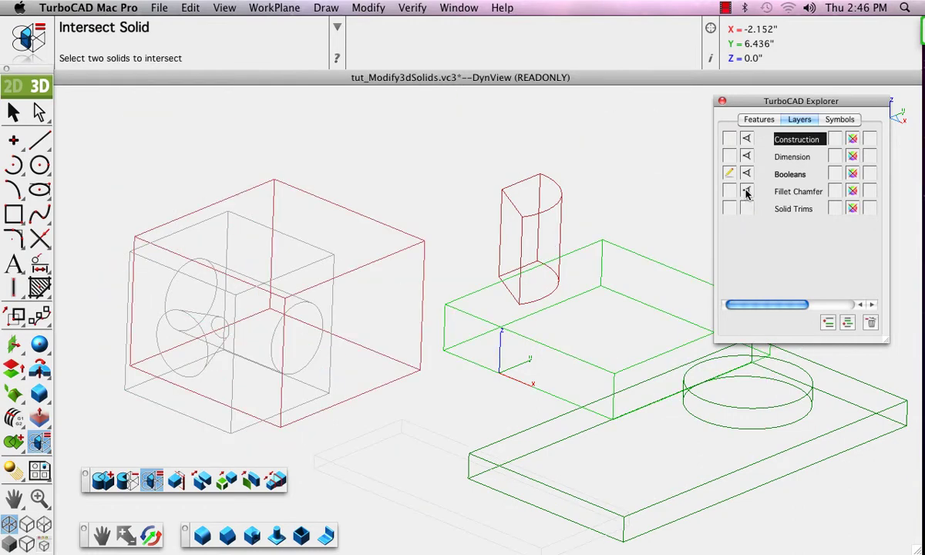
{"action": "left_click", "coordinate": [746, 191]}
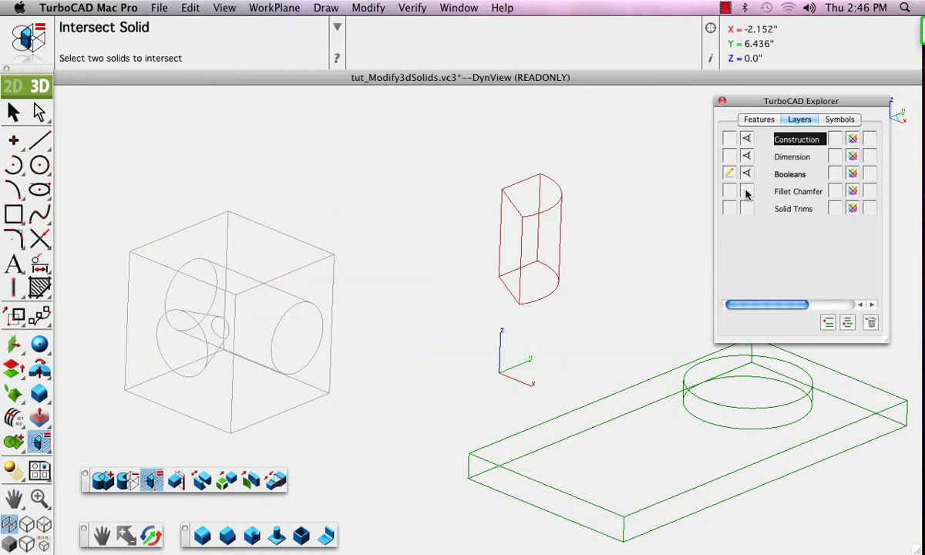
Make Fillet Chamfer the active layer and hide the Booleans layer
{"action": "left_click", "coordinate": [729, 193]}
{"action": "left_click", "coordinate": [745, 174]}
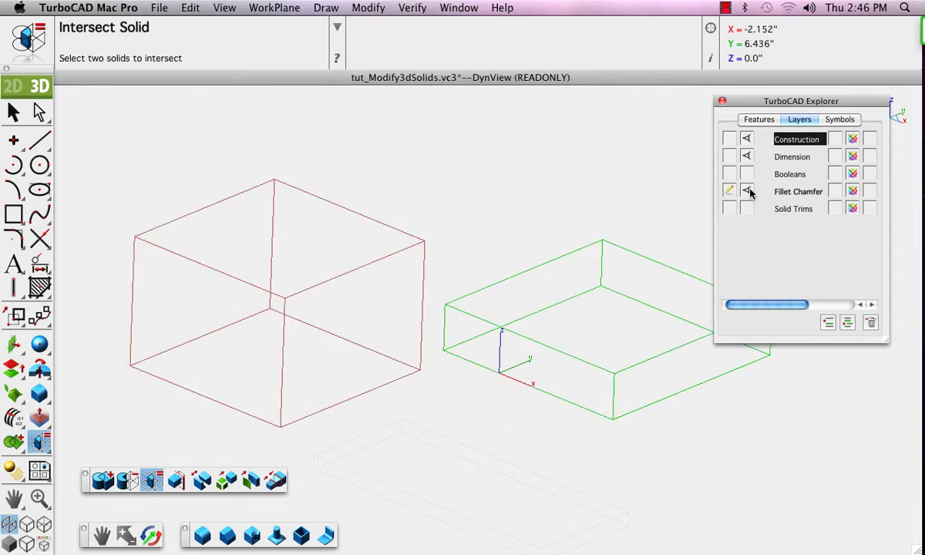
Show the Solid Trims and Booleans layers in turn, hiding each one again
{"action": "left_click", "coordinate": [746, 208]}
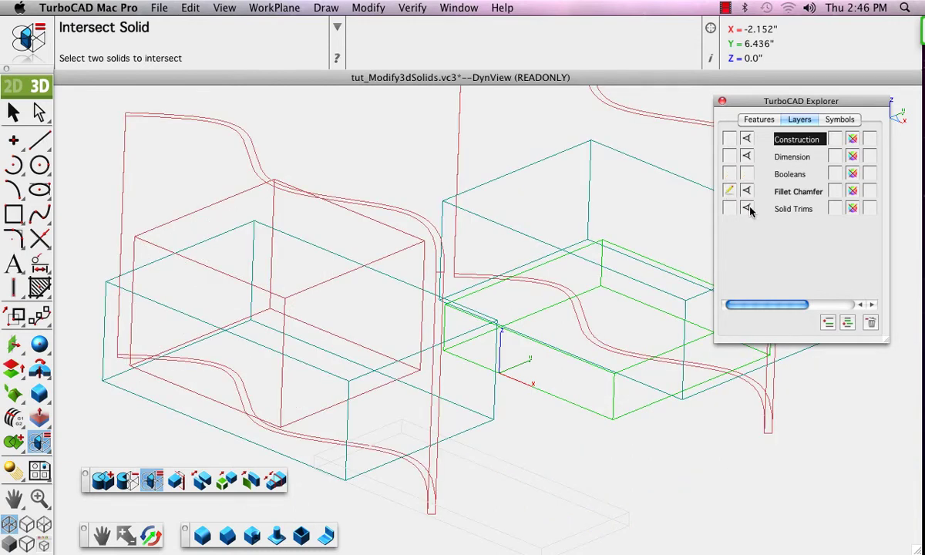
{"action": "left_click", "coordinate": [746, 209]}
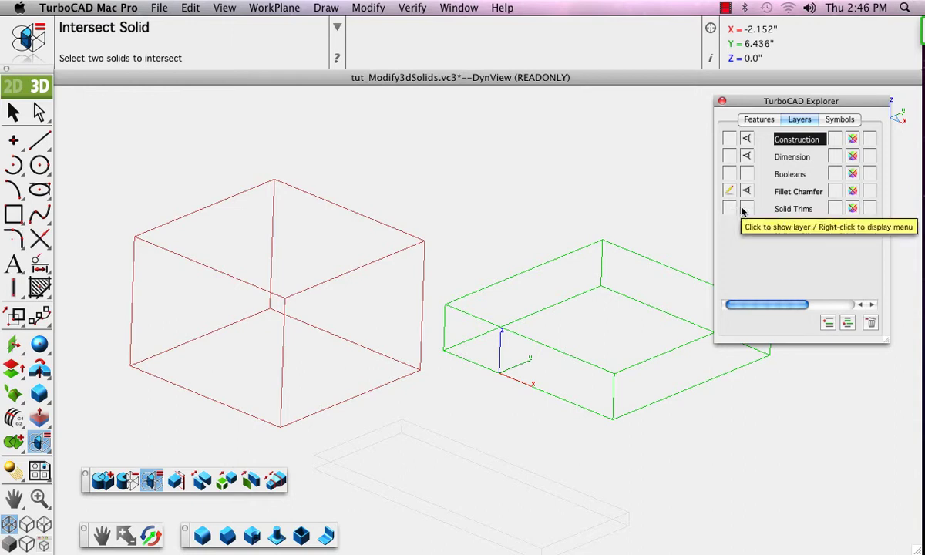
{"action": "left_click", "coordinate": [747, 174]}
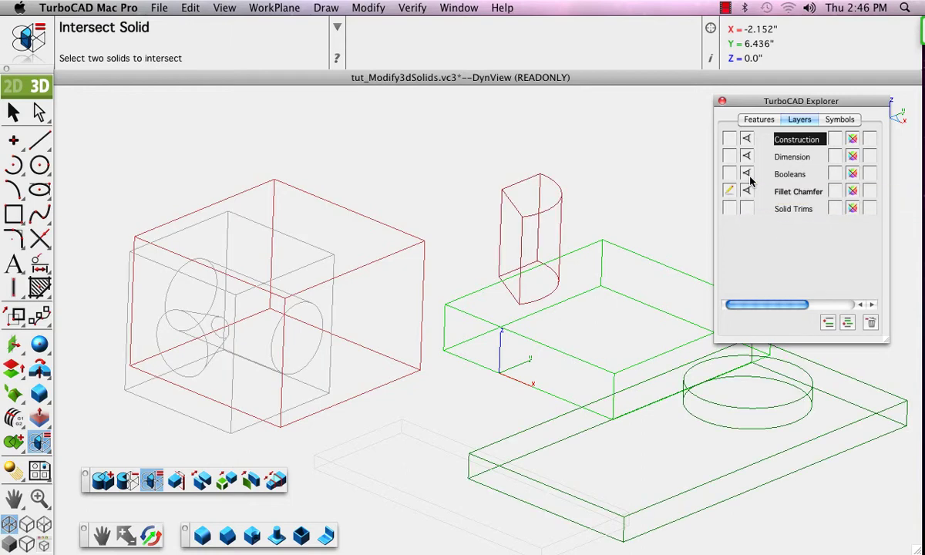
{"action": "left_click", "coordinate": [748, 176]}
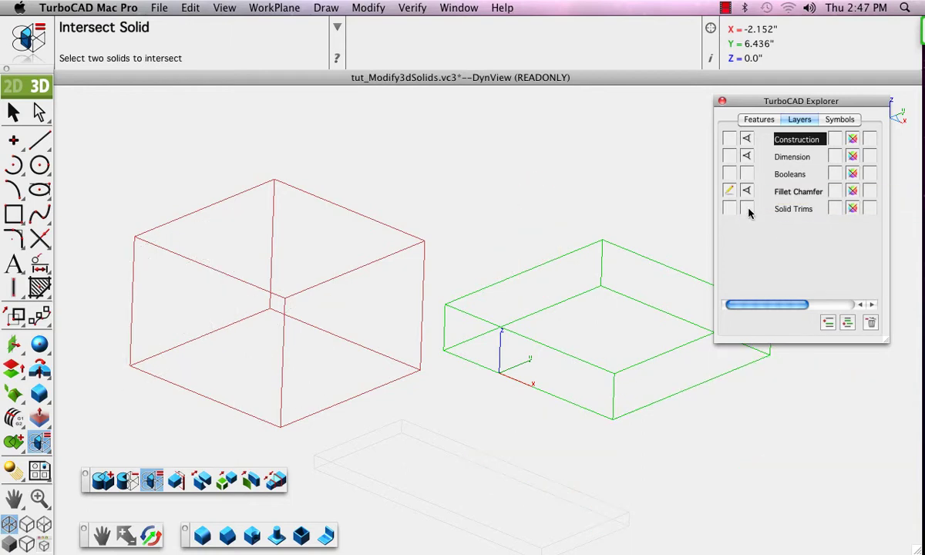
Close the TurboCAD Explorer and switch the model display from wireframe to shaded
{"action": "left_click_drag", "start_coordinate": [758, 106], "coordinate": [783, 102]}
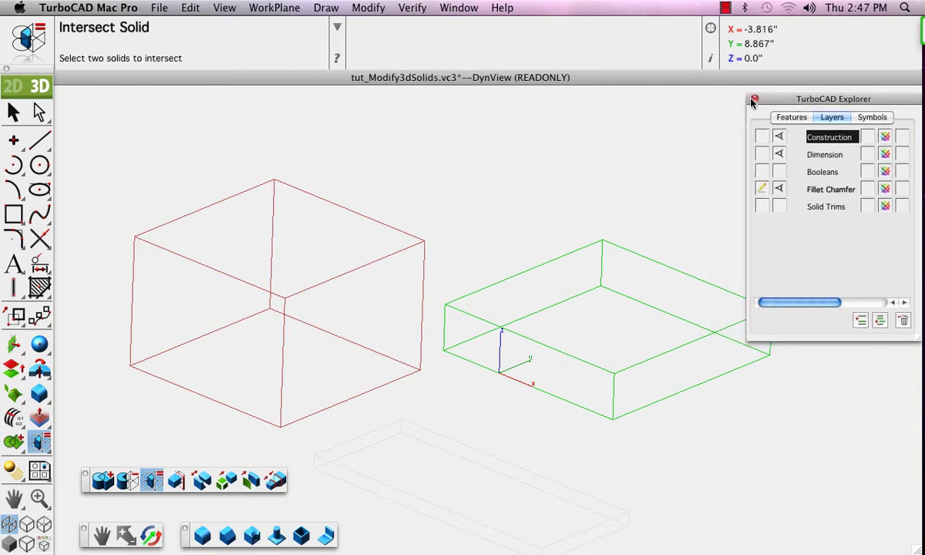
{"action": "left_click", "coordinate": [754, 99]}
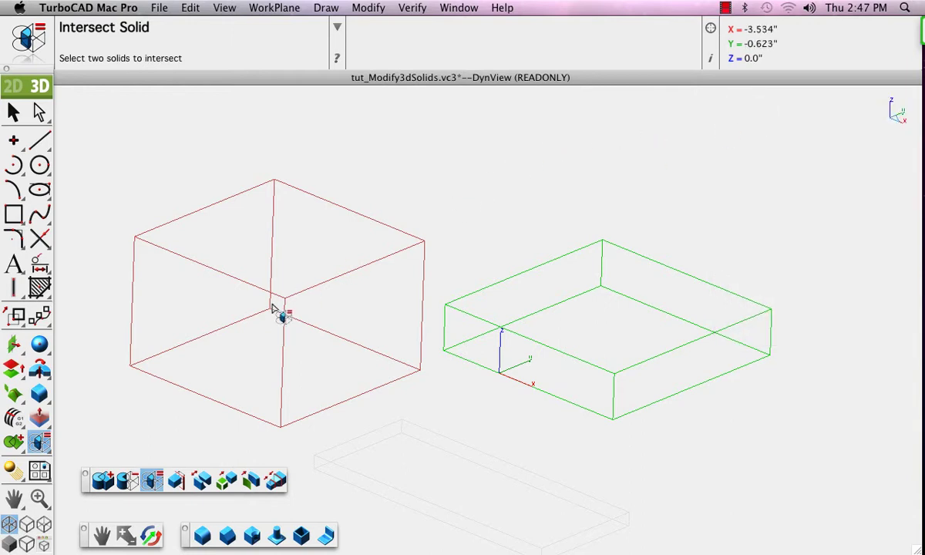
{"action": "left_click", "coordinate": [13, 111]}
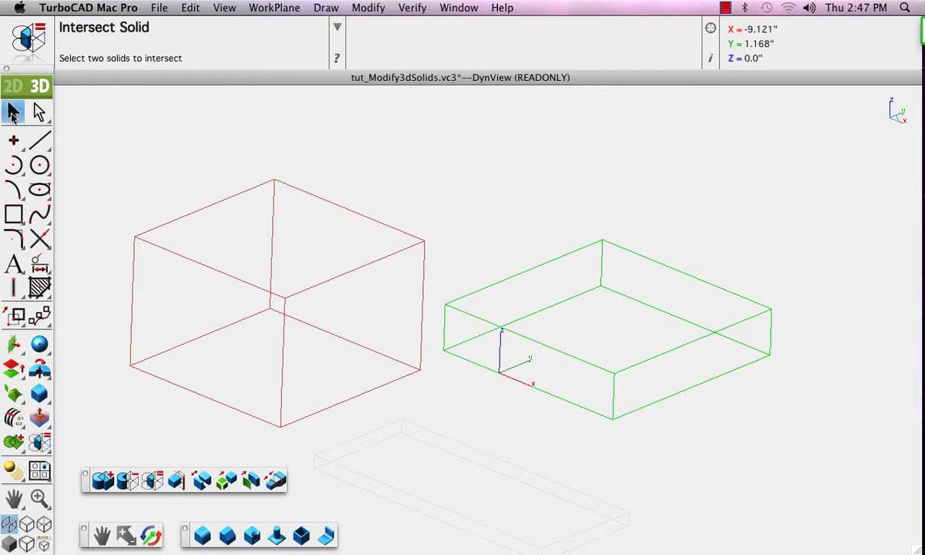
{"action": "left_click", "coordinate": [698, 383]}
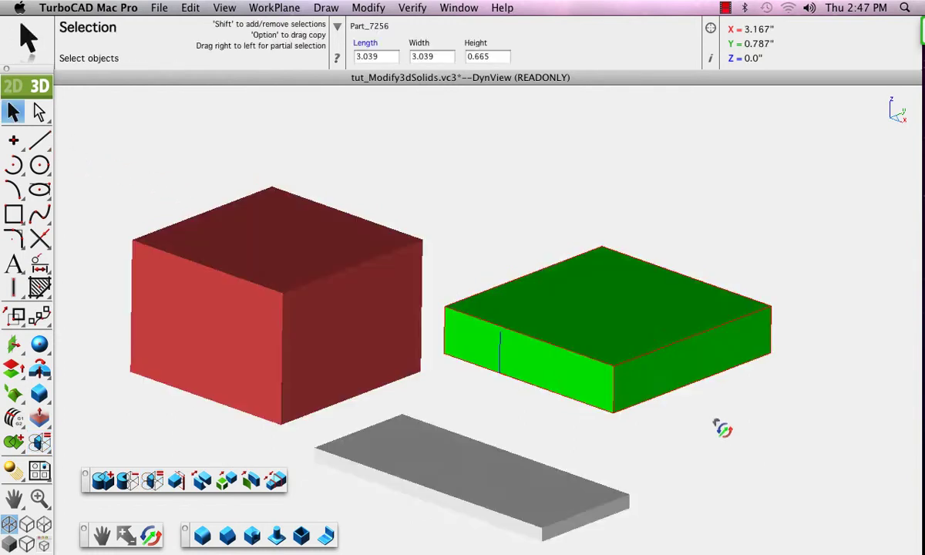
{"action": "left_click", "coordinate": [10, 544]}
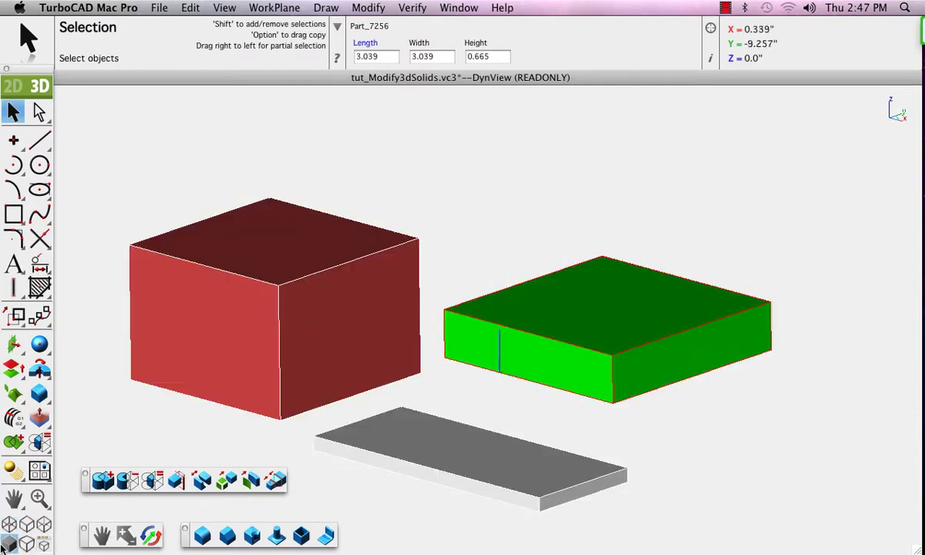
Try a radial Constant Blend of radius 0.50 on the red block's front-left upper edge, and undo it
{"action": "left_click", "coordinate": [203, 535]}
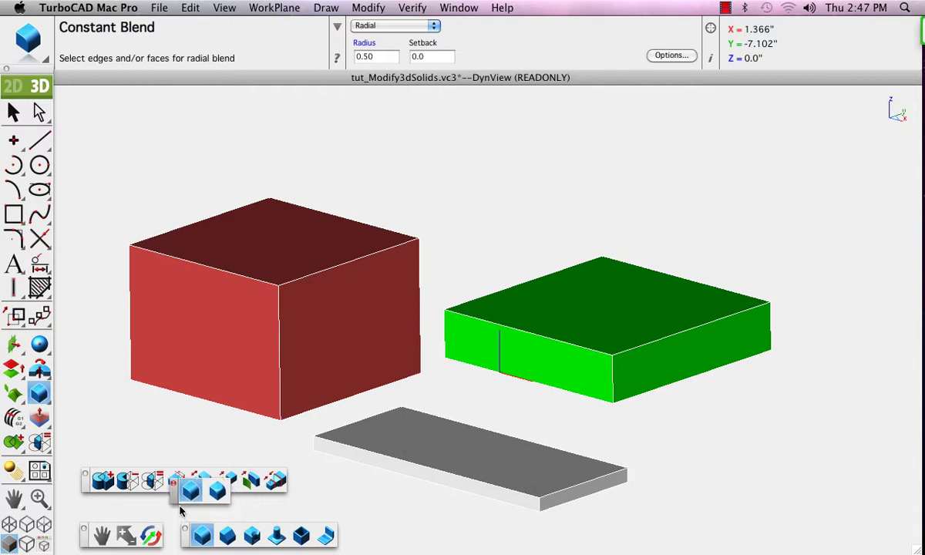
{"action": "left_click_drag", "start_coordinate": [174, 502], "coordinate": [80, 410]}
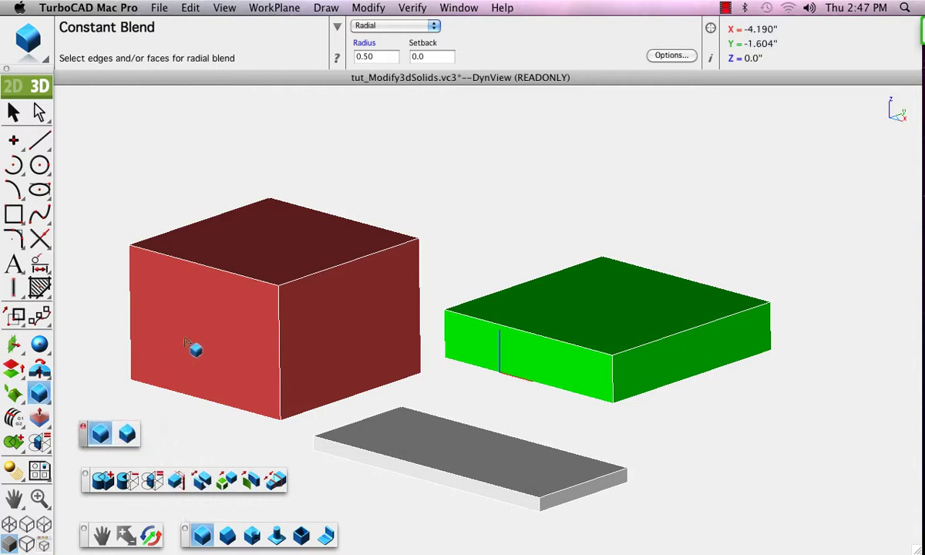
{"action": "left_click", "coordinate": [216, 269]}
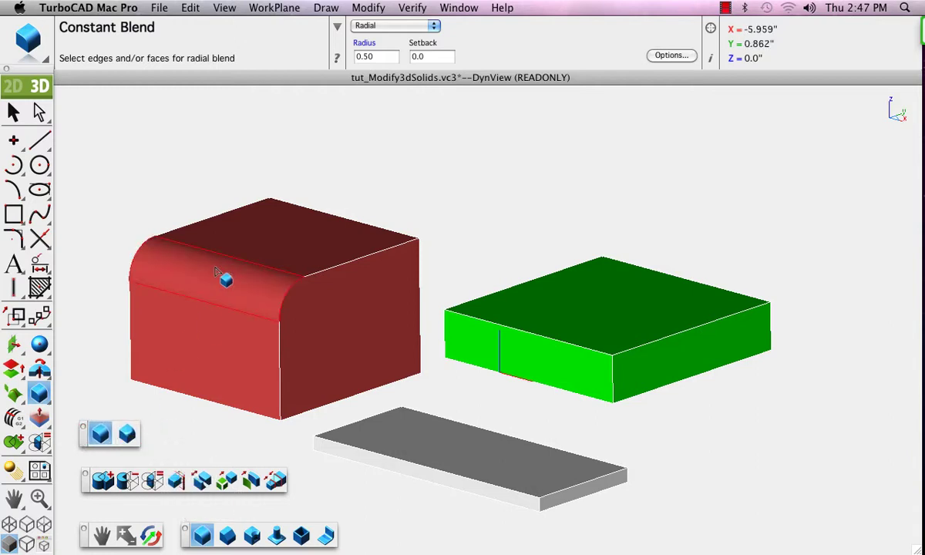
{"action": "key", "text": "super+z"}
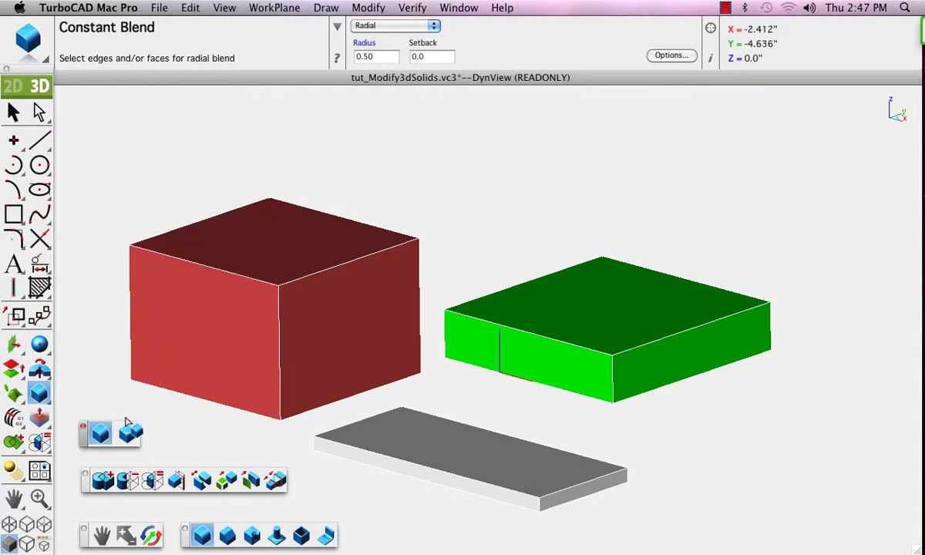
Apply a linear Variable Blend with R1 .25 and R2 0.50 to the red block's front-left upper edge
{"action": "left_click", "coordinate": [128, 433]}
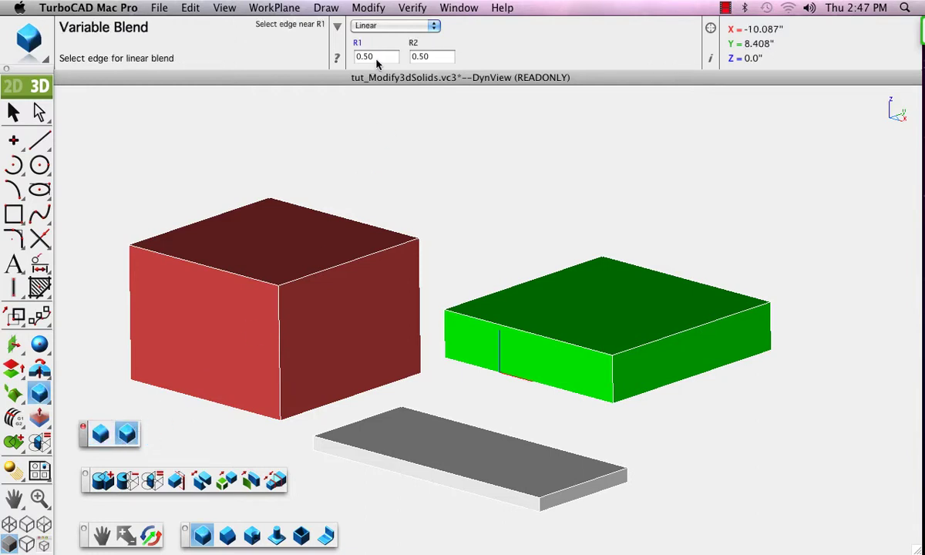
{"action": "left_click", "coordinate": [387, 61]}
{"action": "key", "text": "Return"}
{"action": "left_click", "coordinate": [156, 252]}
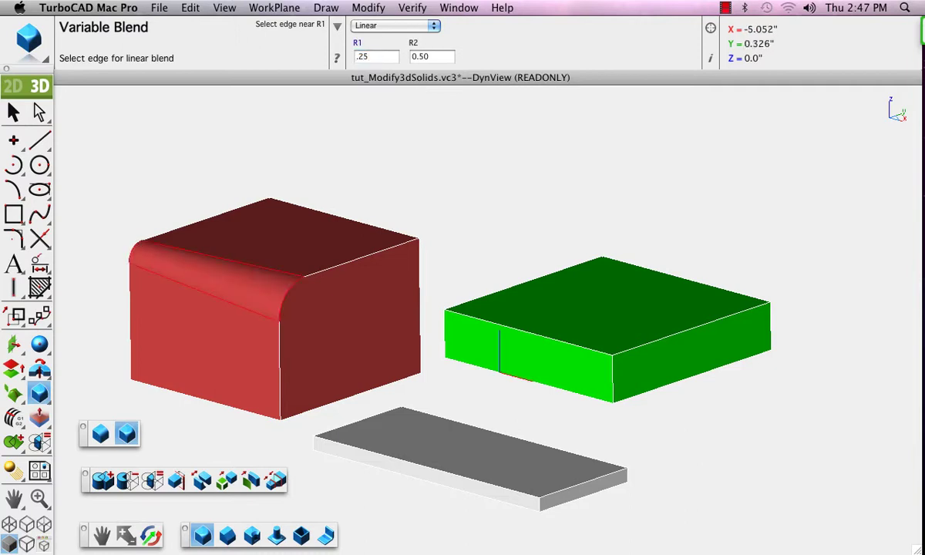
Blend the red block's front vertical edge and front-right upper edge with the same Variable Blend radii, R1 .25 and R2 0.50
{"action": "mouse_move", "coordinate": [219, 339]}
{"action": "middle_mouse_down"}
{"action": "mouse_move", "coordinate": [275, 371]}
{"action": "mouse_move", "coordinate": [224, 328]}
{"action": "middle_mouse_up"}
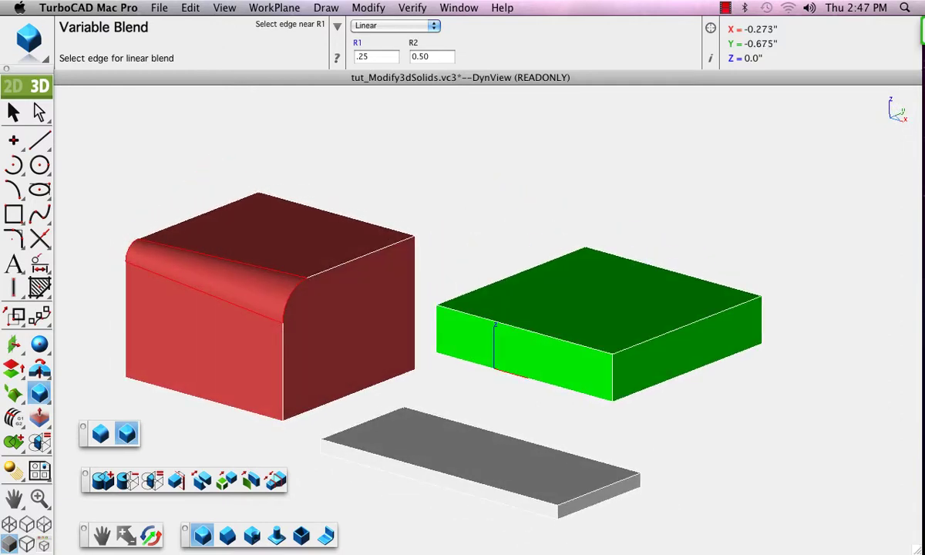
{"action": "mouse_move", "coordinate": [663, 412]}
{"action": "middle_mouse_down"}
{"action": "mouse_move", "coordinate": [493, 400]}
{"action": "mouse_move", "coordinate": [659, 408]}
{"action": "middle_mouse_up"}
{"action": "middle_click_drag", "start_coordinate": [524, 355], "coordinate": [462, 331]}
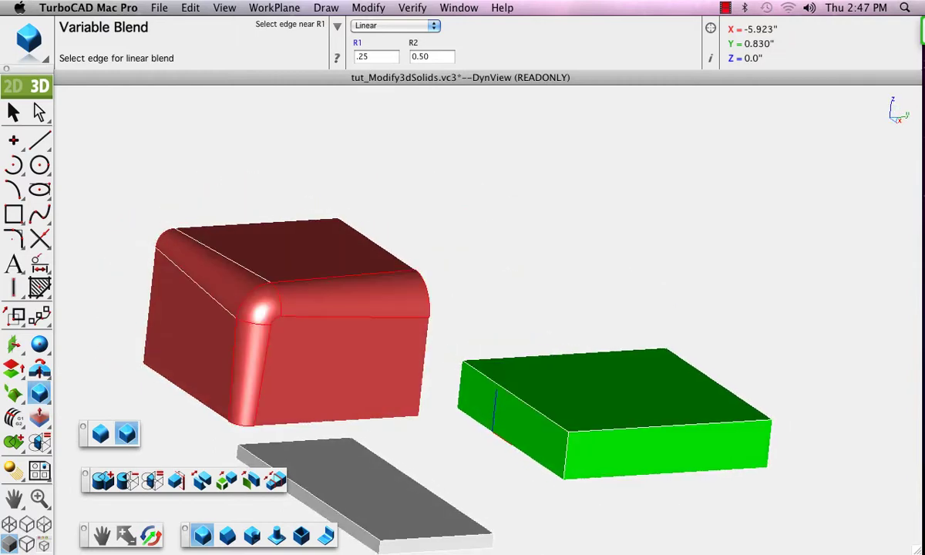
{"action": "key", "text": "v"}
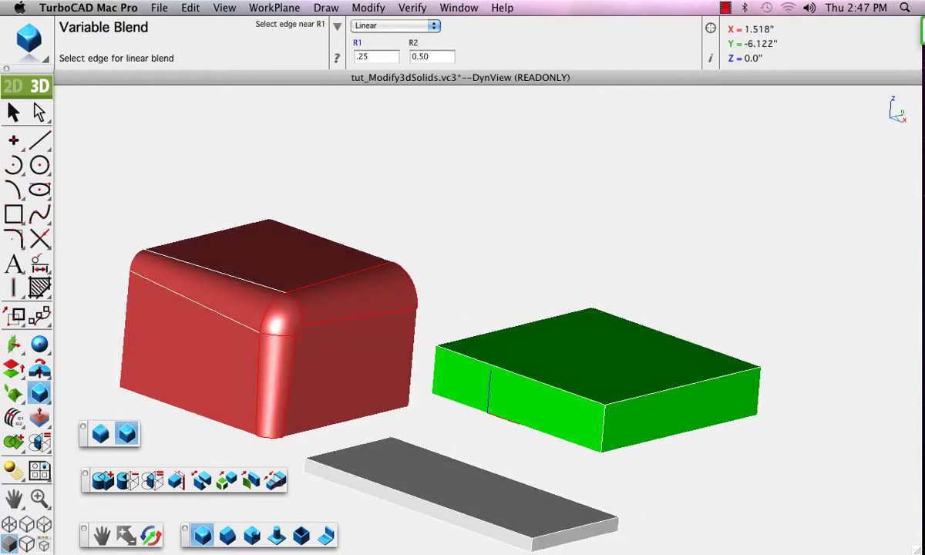
Switch to Constant Chamfer and undo the variable blends on the red block
{"action": "left_click", "coordinate": [226, 535]}
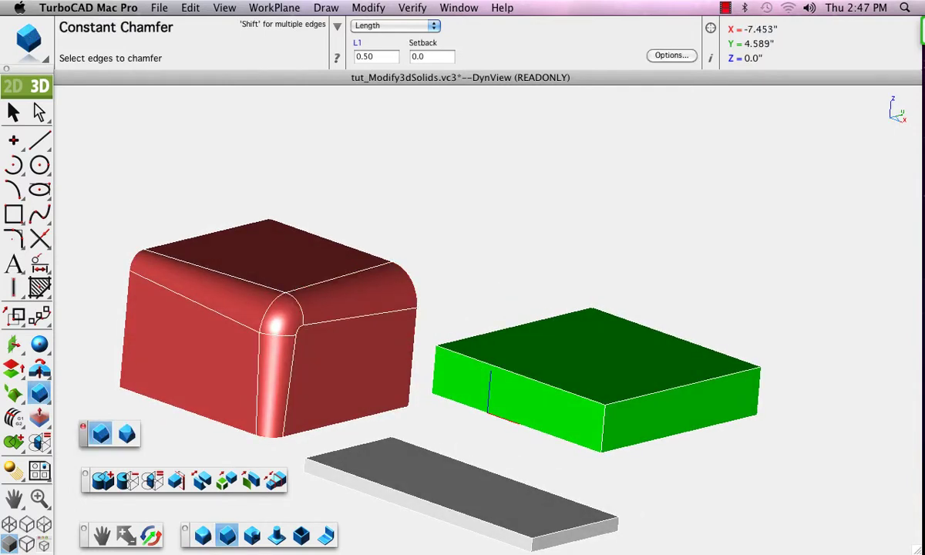
{"action": "key", "text": "super+z"}
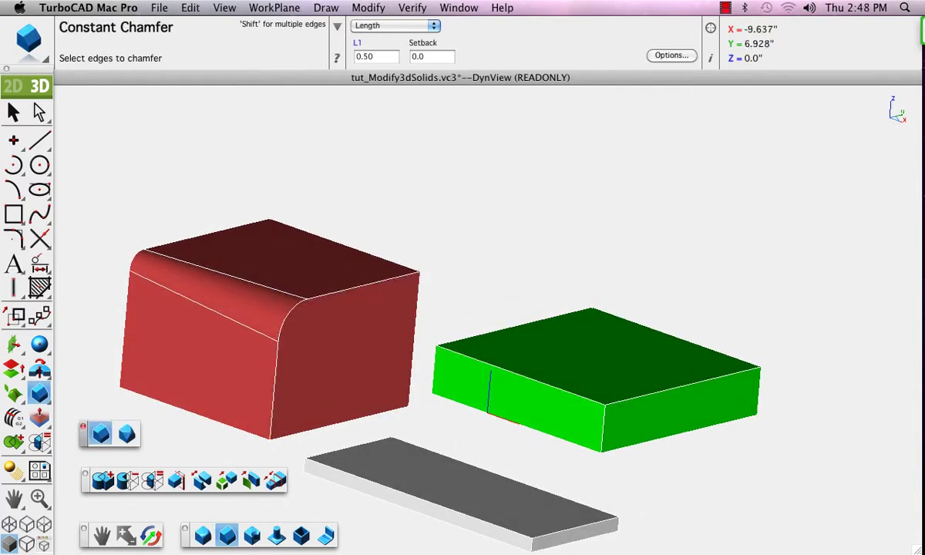
{"action": "key", "text": "super+z"}
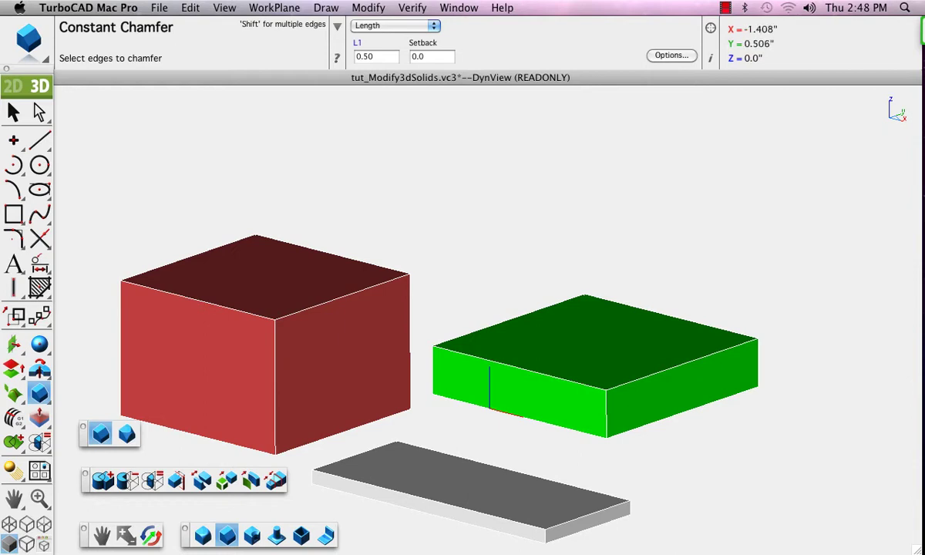
{"action": "middle_click_drag", "start_coordinate": [433, 379], "coordinate": [494, 344]}
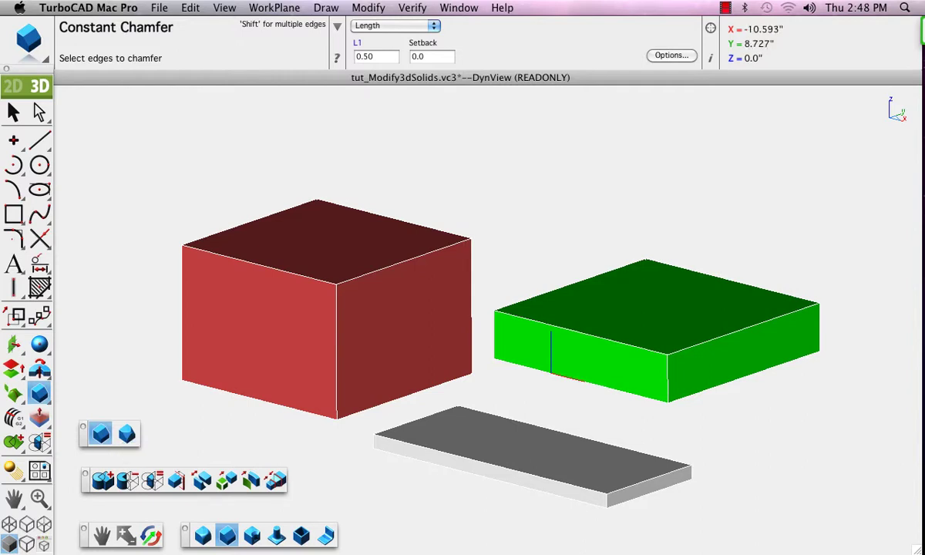
Try a Constant Chamfer with L1 0.50 on the red block's front-right upper edge, and undo it
{"action": "left_click", "coordinate": [373, 56]}
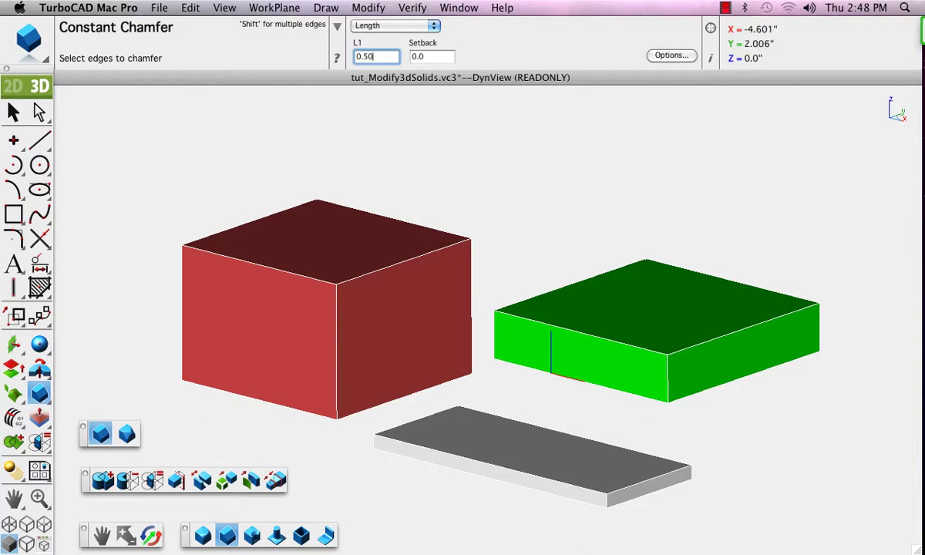
{"action": "left_click", "coordinate": [383, 267]}
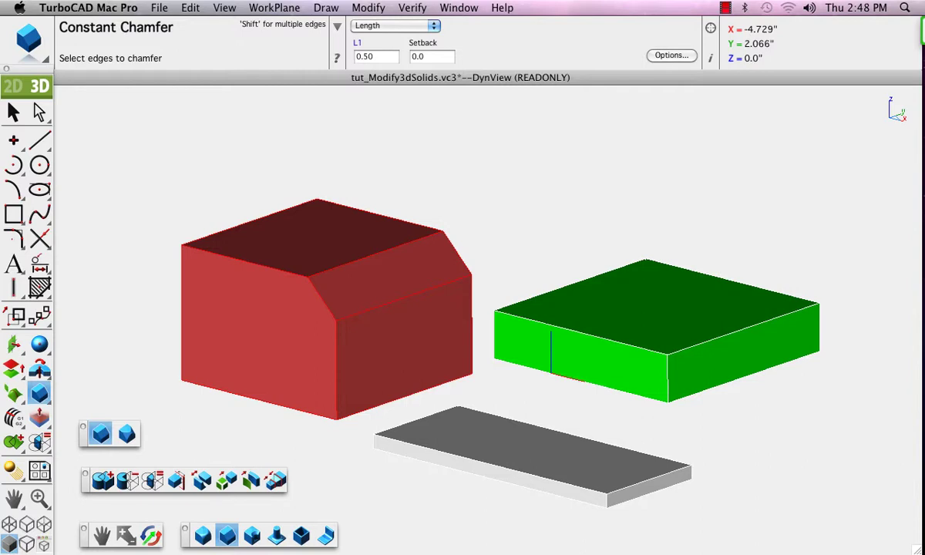
{"action": "key", "text": "super+z"}
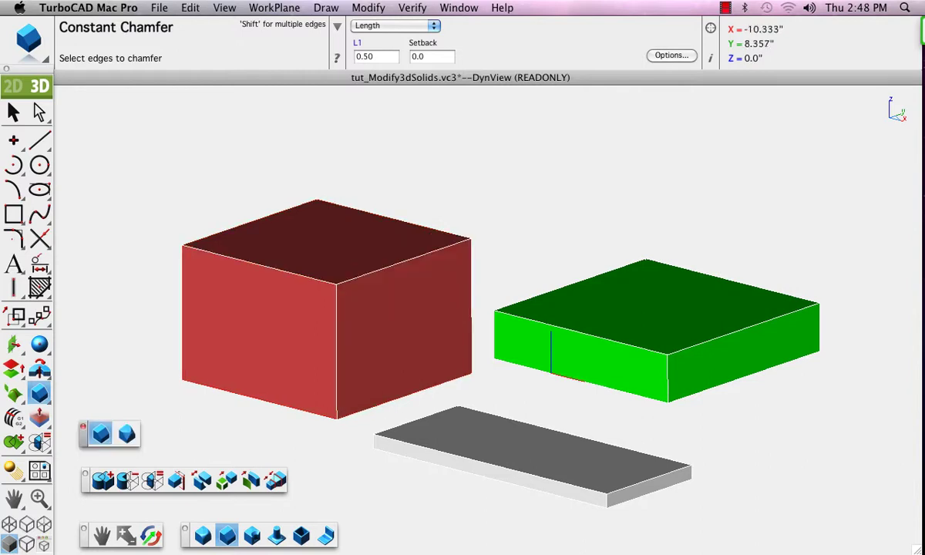
Set the chamfer length L1 to .25 and chamfer the red block's front-right upper edge
{"action": "left_click", "coordinate": [375, 57]}
{"action": "key", "text": "BackSpace"}
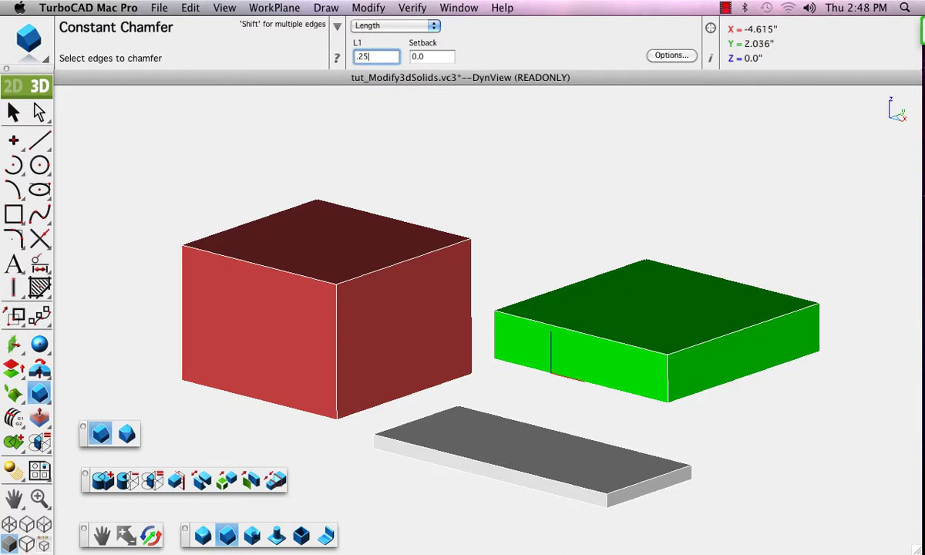
{"action": "type", "text": ".25"}
{"action": "key", "text": "Return"}
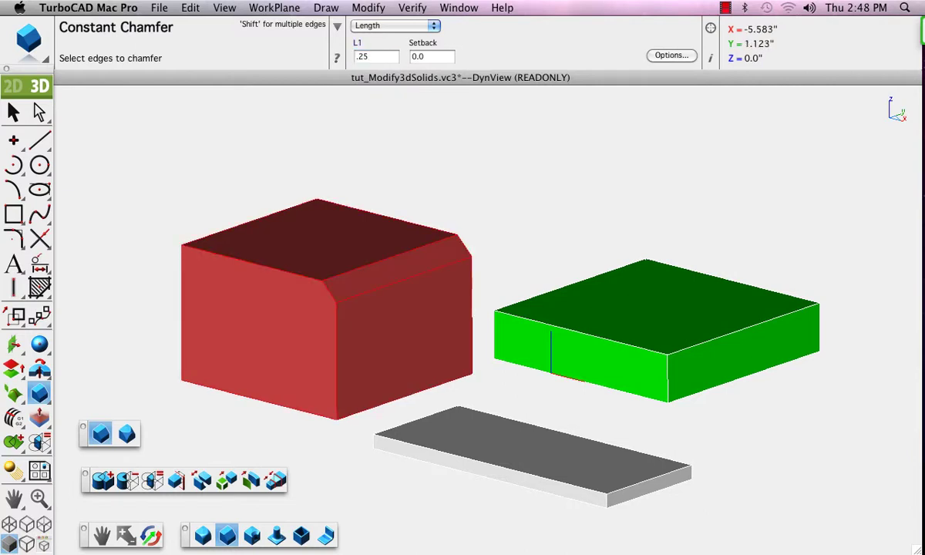
Undo the single-edge chamfer, and chamfer the red block's two front upper edges and left vertical edge together with L1 0.250
{"action": "key", "text": "super+z"}
{"action": "key", "text": "super+z"}
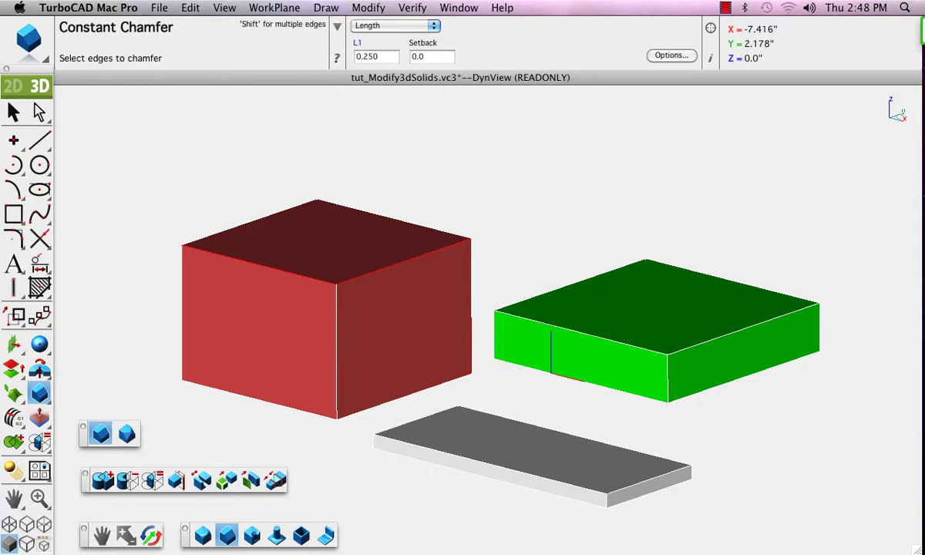
{"action": "left_click", "coordinate": [183, 300]}
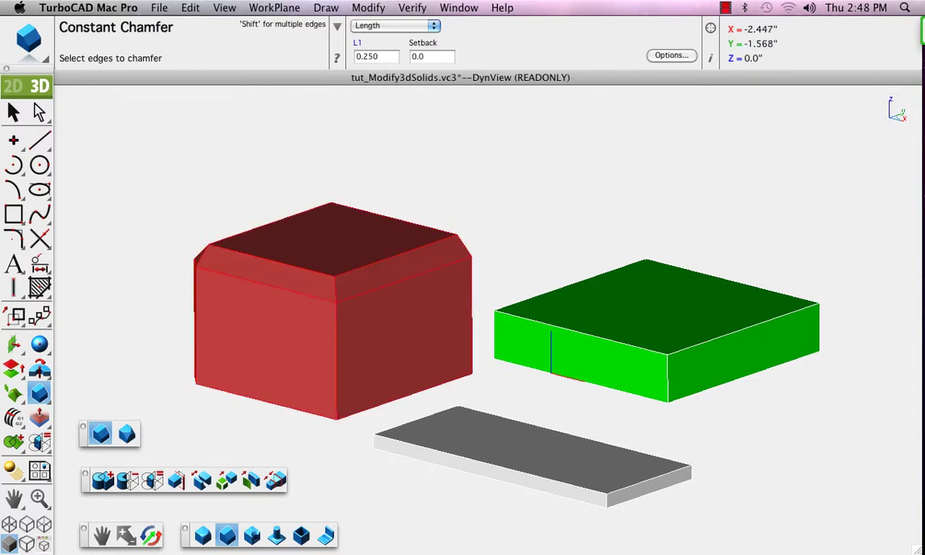
{"action": "middle_click_drag", "start_coordinate": [243, 370], "coordinate": [217, 356]}
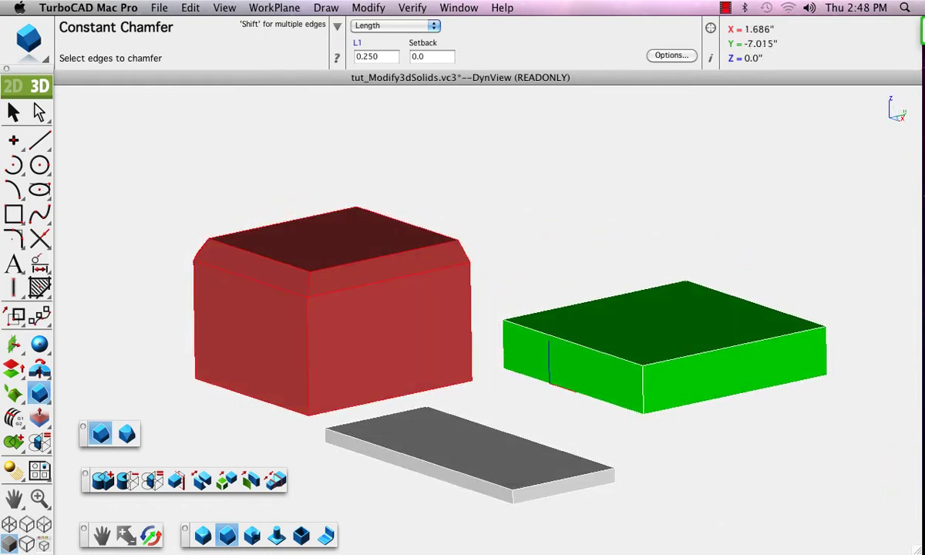
Place a Counter Sink with depth 0.50, diameter .5 and sink diameter 1 at the middle of the red block's front-right face
{"action": "left_click", "coordinate": [251, 535]}
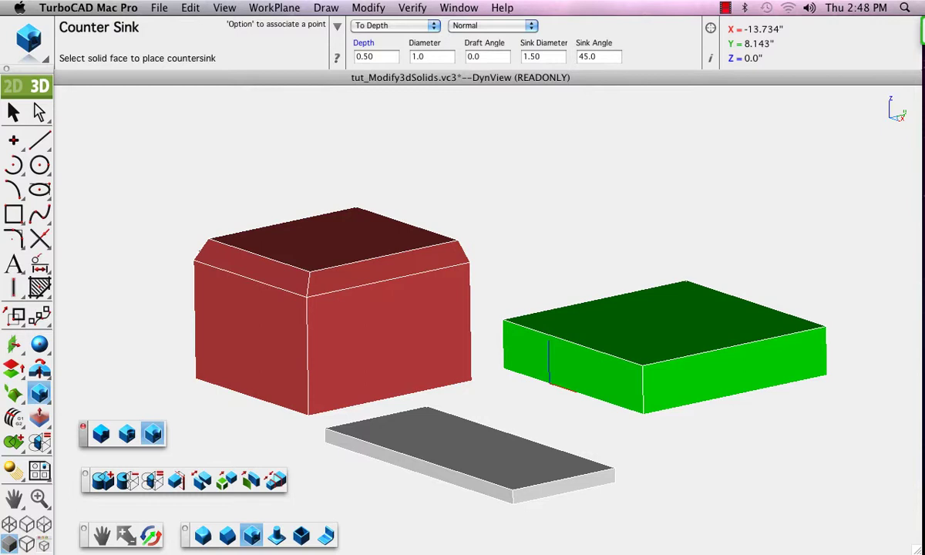
{"action": "left_click_drag", "start_coordinate": [424, 56], "coordinate": [419, 56]}
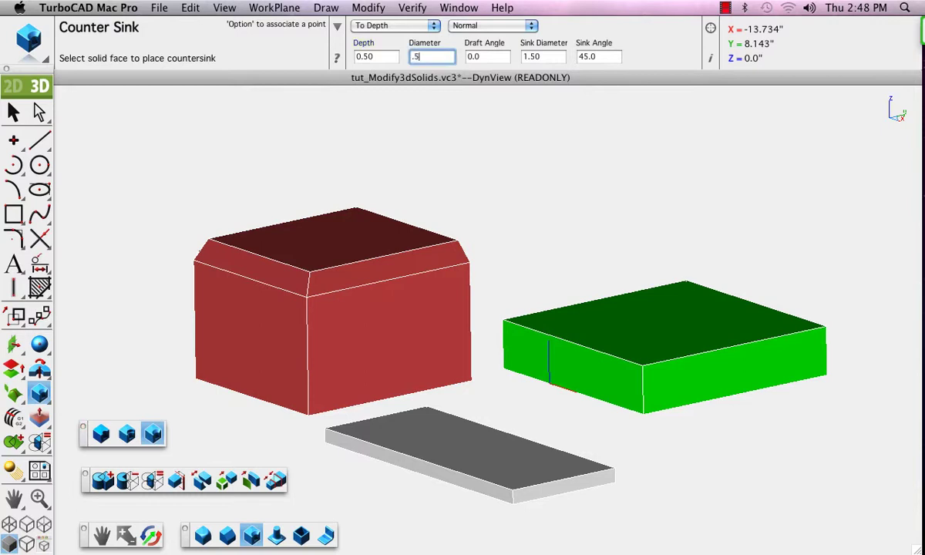
{"action": "double_click", "coordinate": [535, 56]}
{"action": "type", "text": "1"}
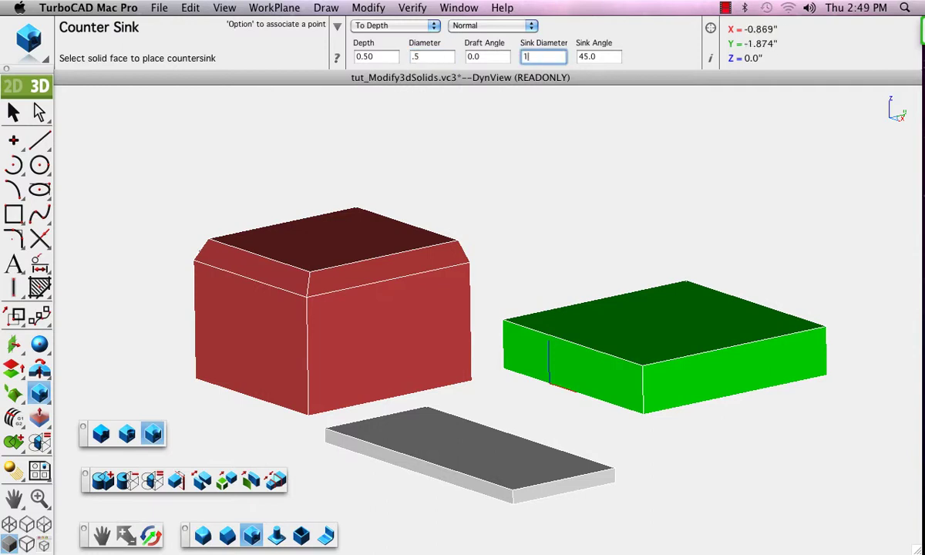
{"action": "left_click", "coordinate": [414, 385]}
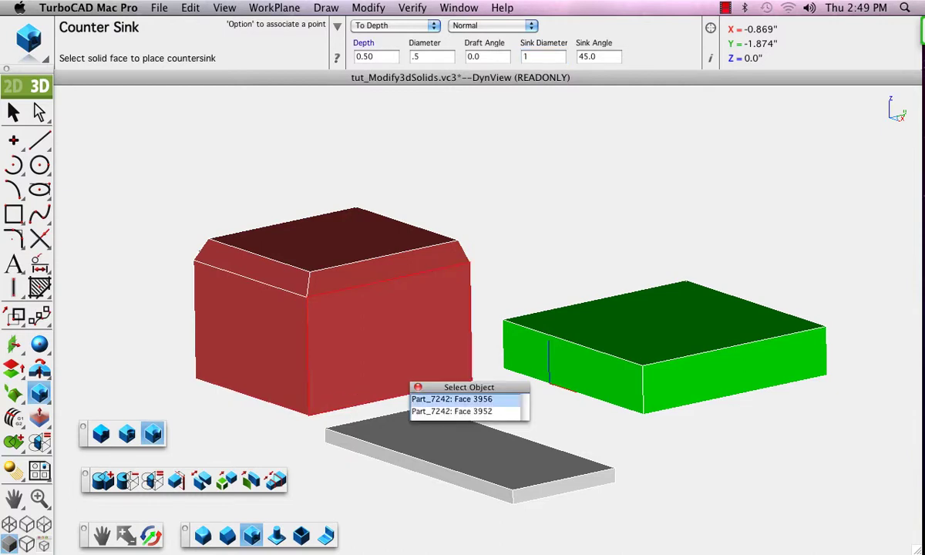
{"action": "left_click", "coordinate": [452, 399]}
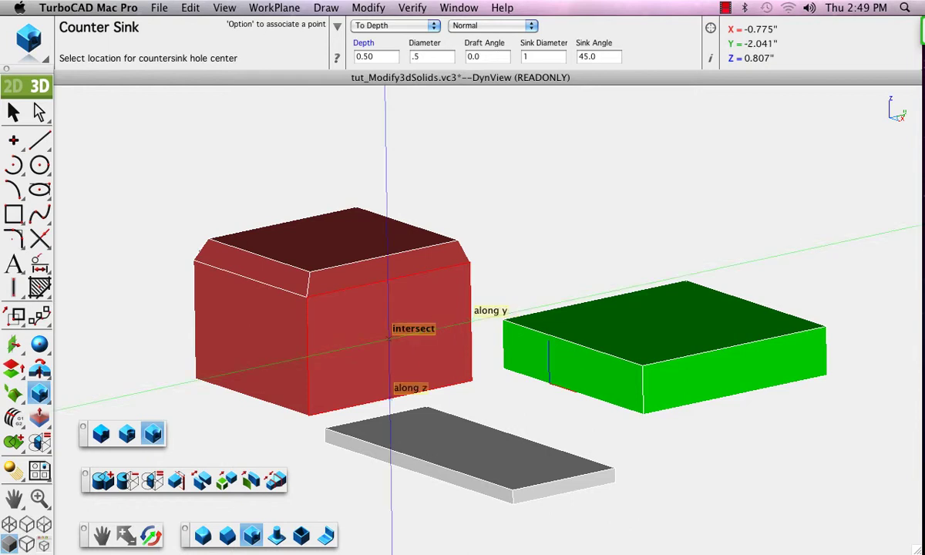
{"action": "left_click", "coordinate": [388, 335]}
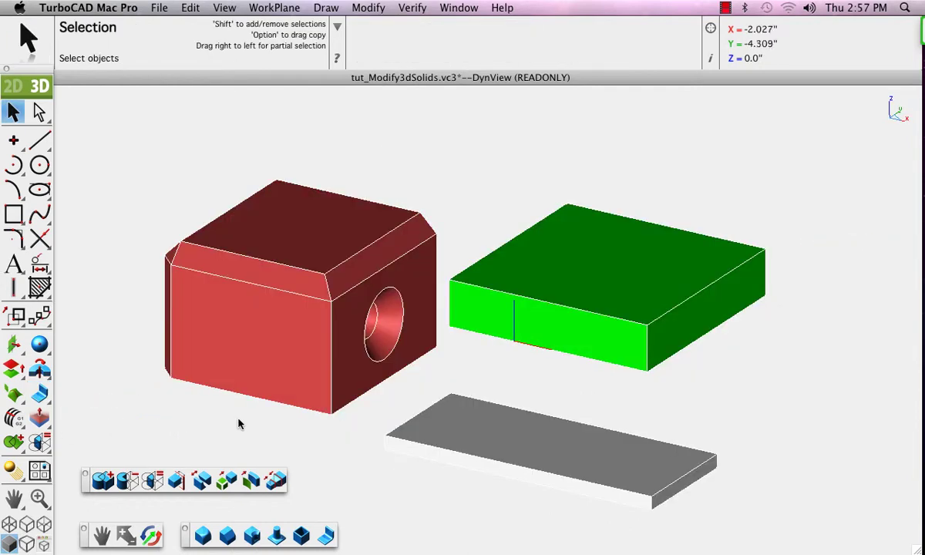
Try a Boss Feature with a draft angle of 20 at the back edge of the green block's top face, and undo it
{"action": "left_click", "coordinate": [276, 536]}
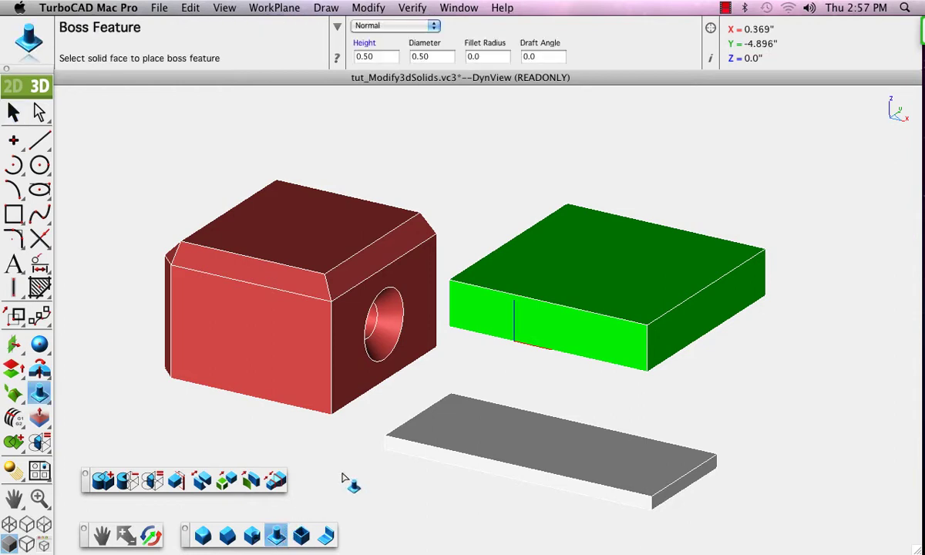
{"action": "left_click", "coordinate": [553, 264]}
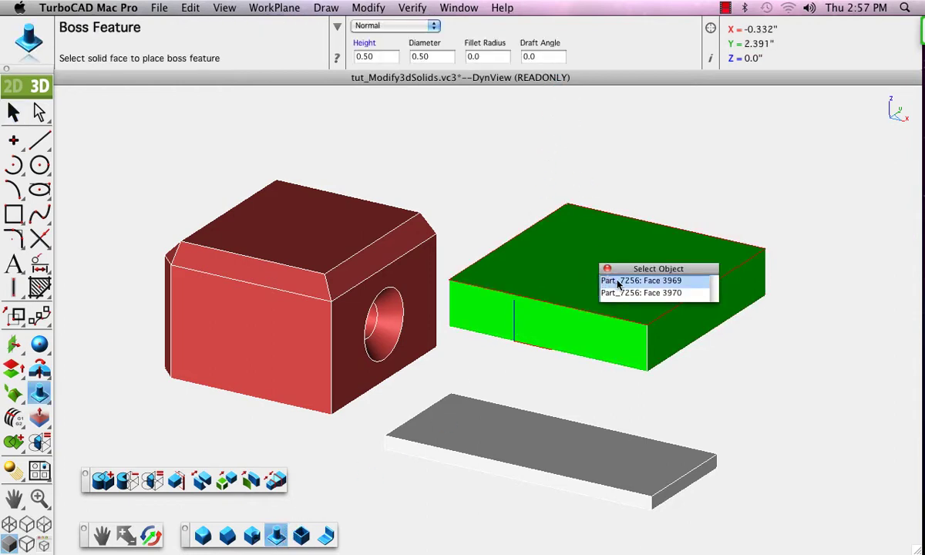
{"action": "left_click", "coordinate": [605, 283]}
{"action": "left_click", "coordinate": [532, 56]}
{"action": "type", "text": "20"}
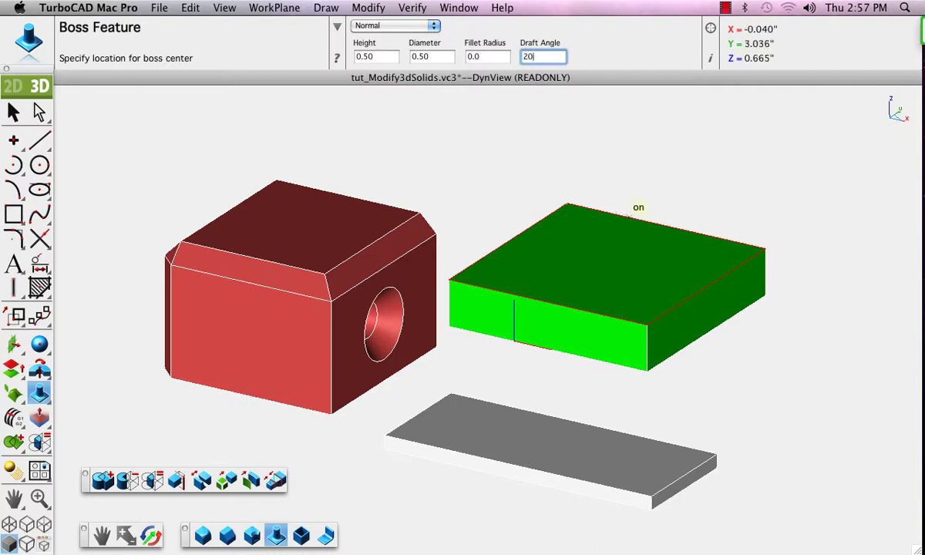
{"action": "left_click", "coordinate": [665, 223]}
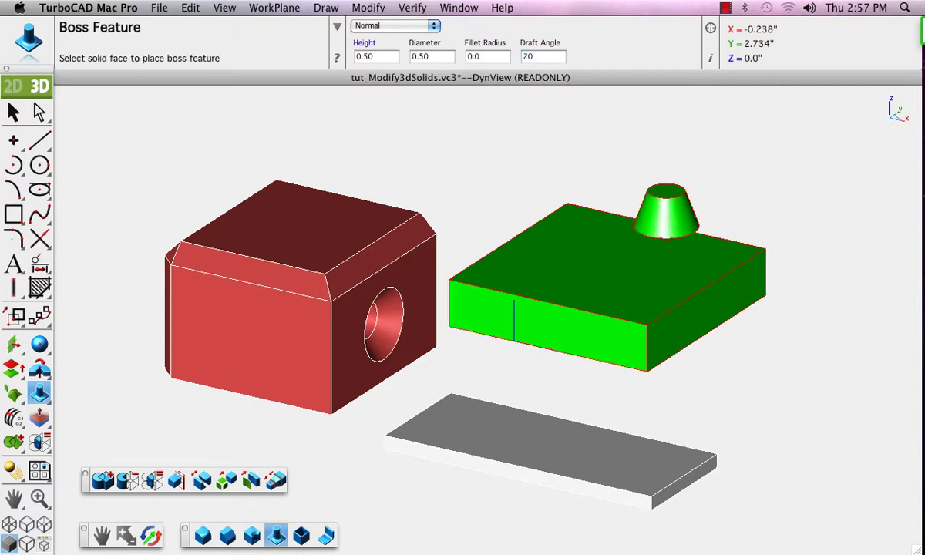
{"action": "key", "text": "super+z"}
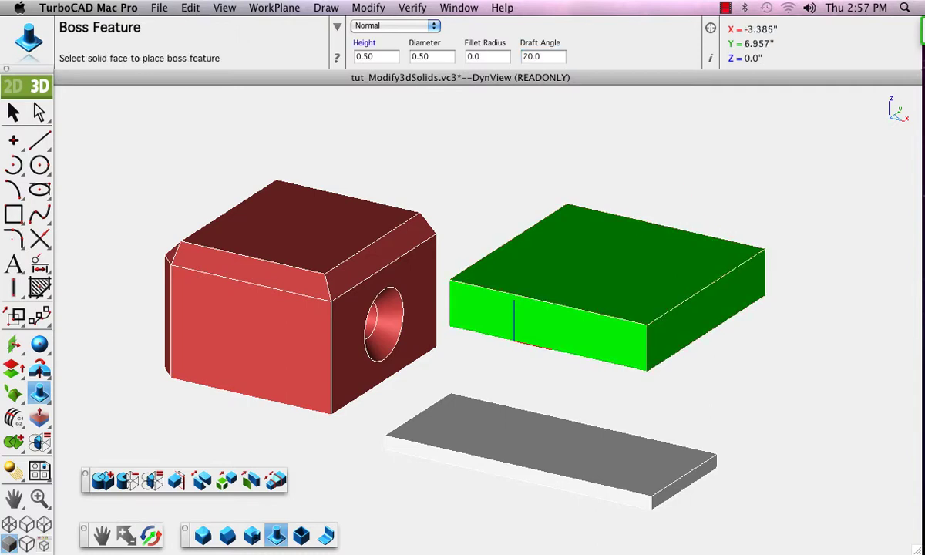
Try the same drafted boss at the midpoint of the green block's back upper edge, and undo it
{"action": "left_click", "coordinate": [601, 245]}
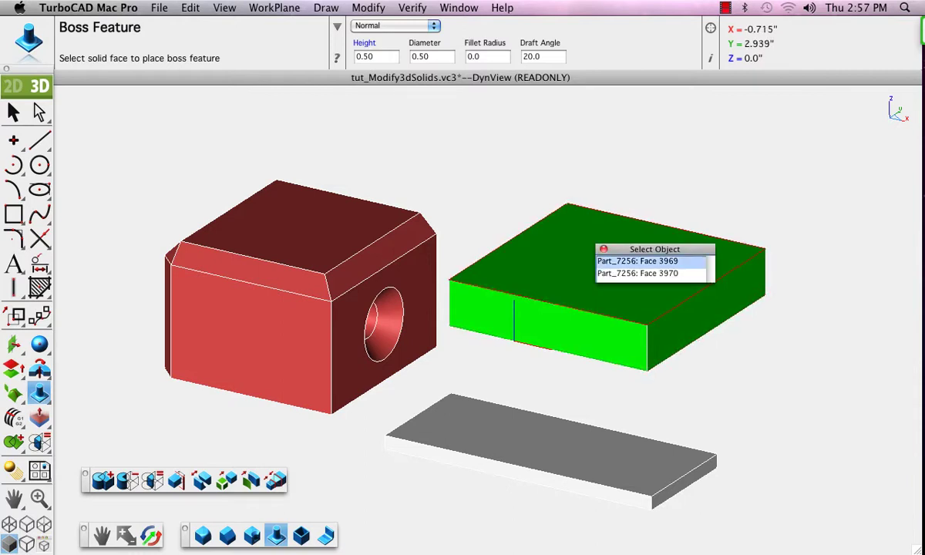
{"action": "left_click", "coordinate": [640, 261]}
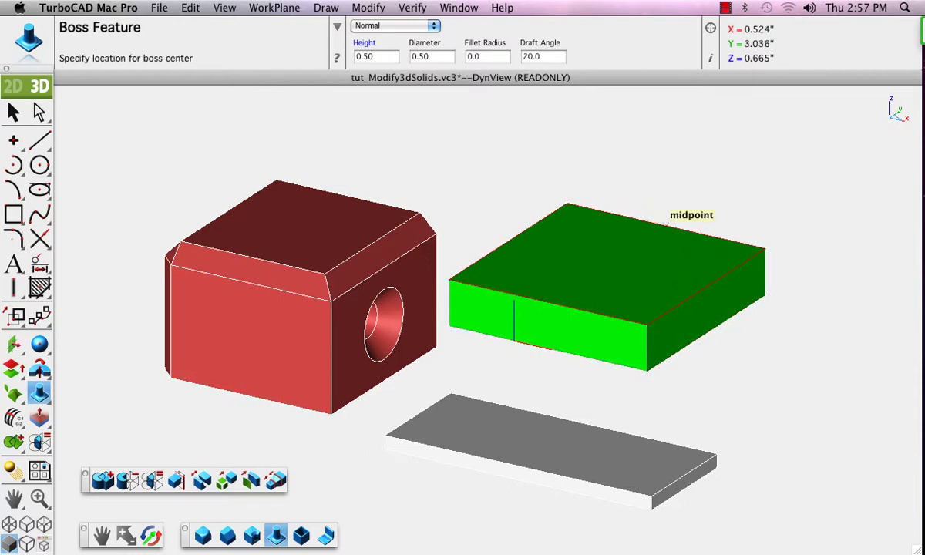
{"action": "left_click", "coordinate": [665, 224]}
{"action": "key", "text": "super+z"}
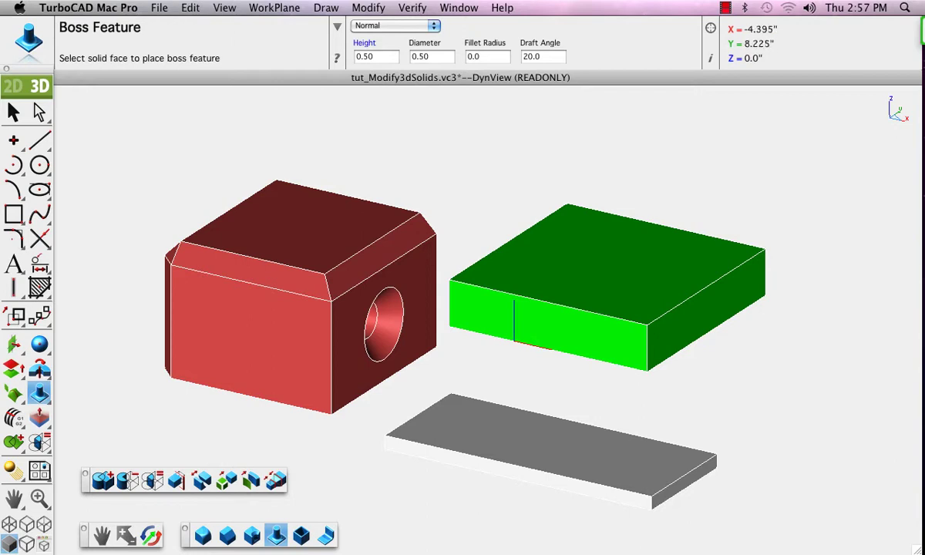
Set the boss draft angle to 0 and place a boss of height 0.50 and diameter 0.50 on the green block's top face
{"action": "double_click", "coordinate": [538, 56]}
{"action": "type", "text": "0"}
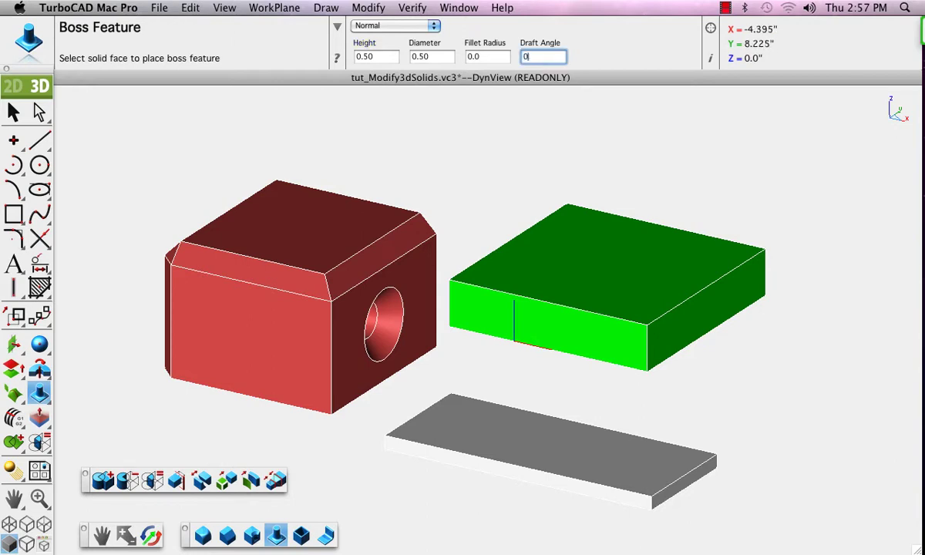
{"action": "key", "text": "Return"}
{"action": "left_click", "coordinate": [641, 230]}
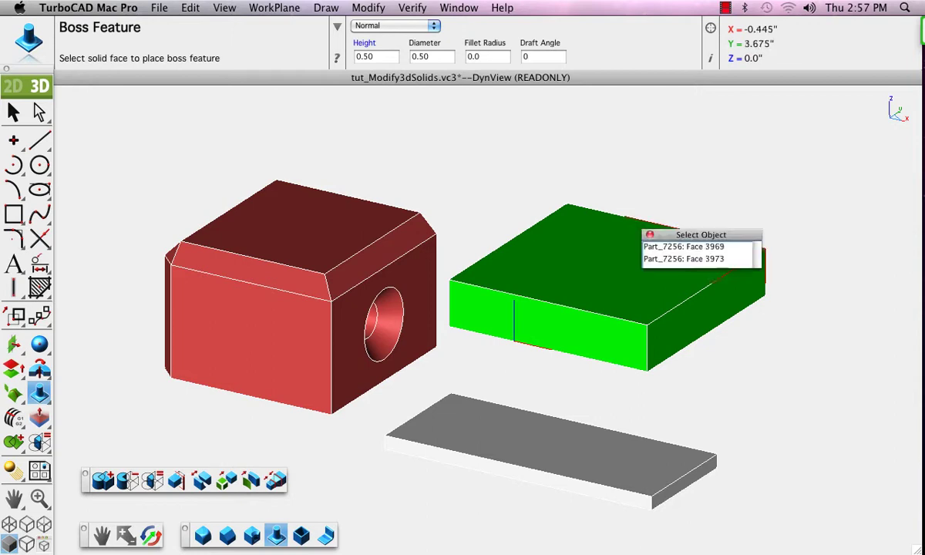
{"action": "left_click", "coordinate": [683, 247]}
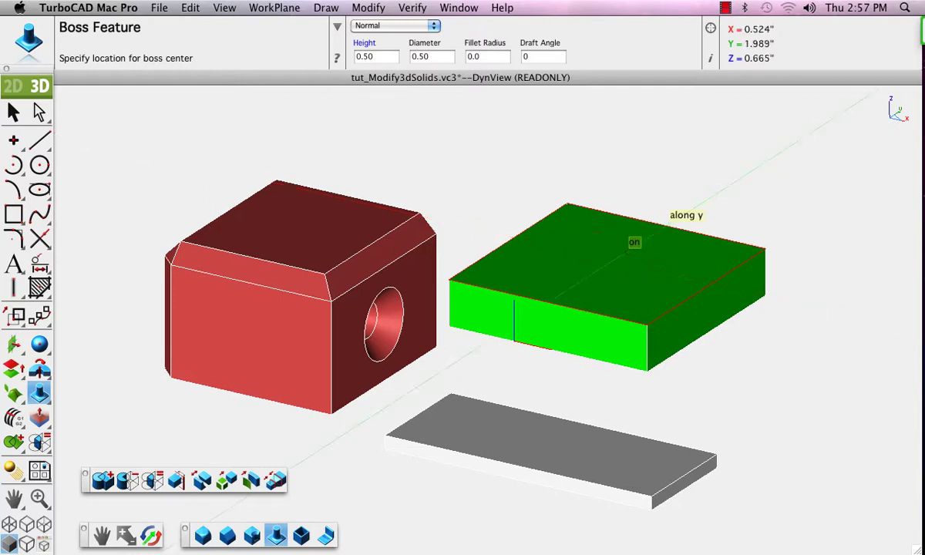
{"action": "left_click", "coordinate": [626, 251]}
{"action": "mouse_move", "coordinate": [540, 323]}
{"action": "middle_mouse_down"}
{"action": "mouse_move", "coordinate": [532, 327]}
{"action": "mouse_move", "coordinate": [532, 269]}
{"action": "mouse_move", "coordinate": [532, 320]}
{"action": "middle_mouse_up"}
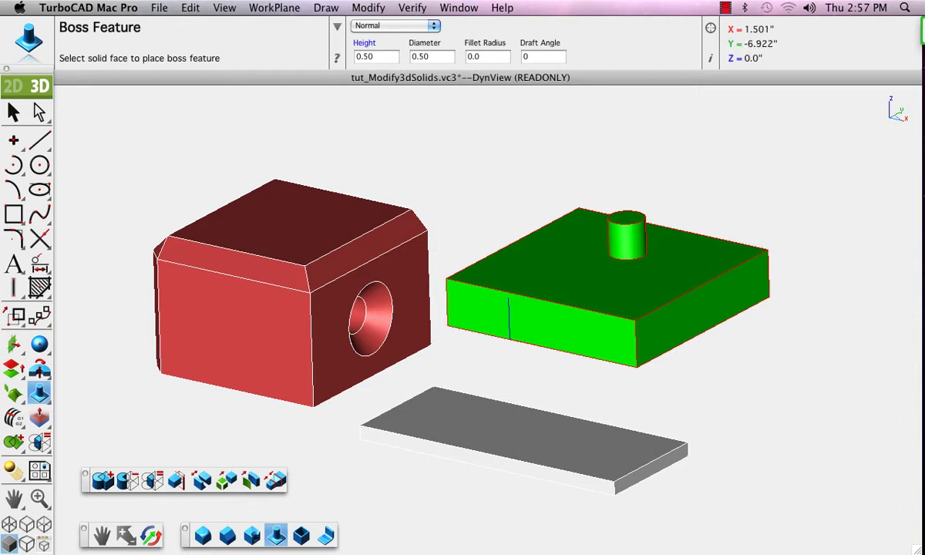
Shell the red block with an offset of 0.250, leaving its top face open
{"action": "left_click", "coordinate": [301, 535]}
{"action": "mouse_move", "coordinate": [531, 324]}
{"action": "middle_mouse_down"}
{"action": "mouse_move", "coordinate": [532, 366]}
{"action": "mouse_move", "coordinate": [531, 328]}
{"action": "mouse_move", "coordinate": [532, 339]}
{"action": "middle_mouse_up"}
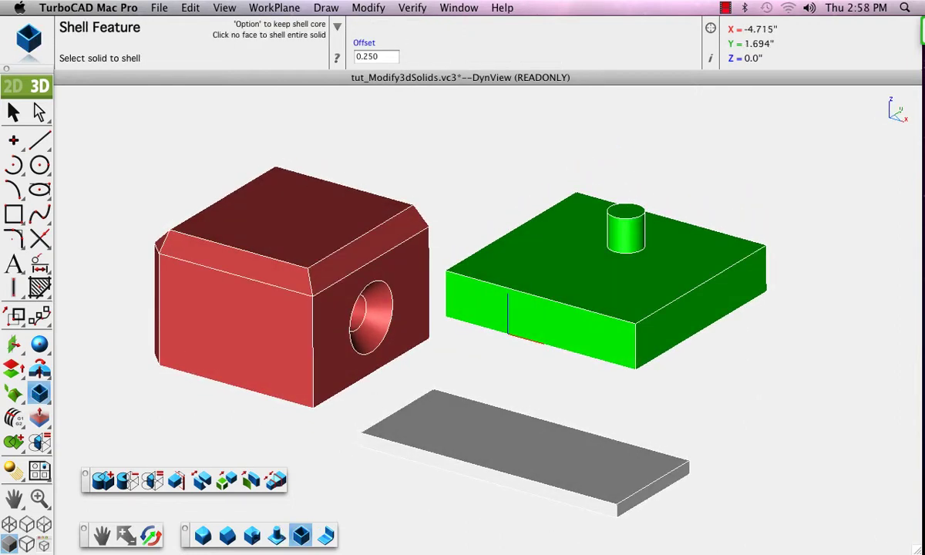
{"action": "left_click", "coordinate": [371, 263]}
{"action": "left_click", "coordinate": [308, 213]}
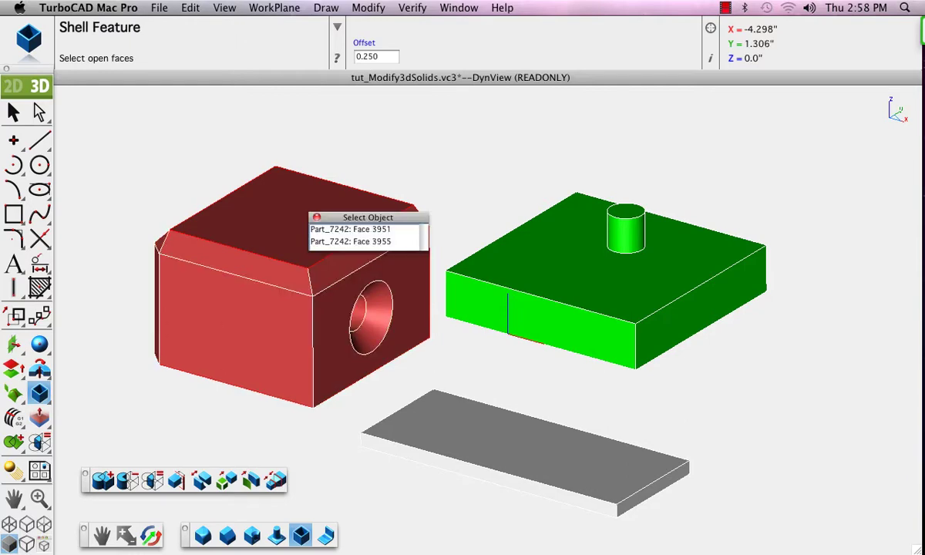
{"action": "left_click", "coordinate": [350, 229]}
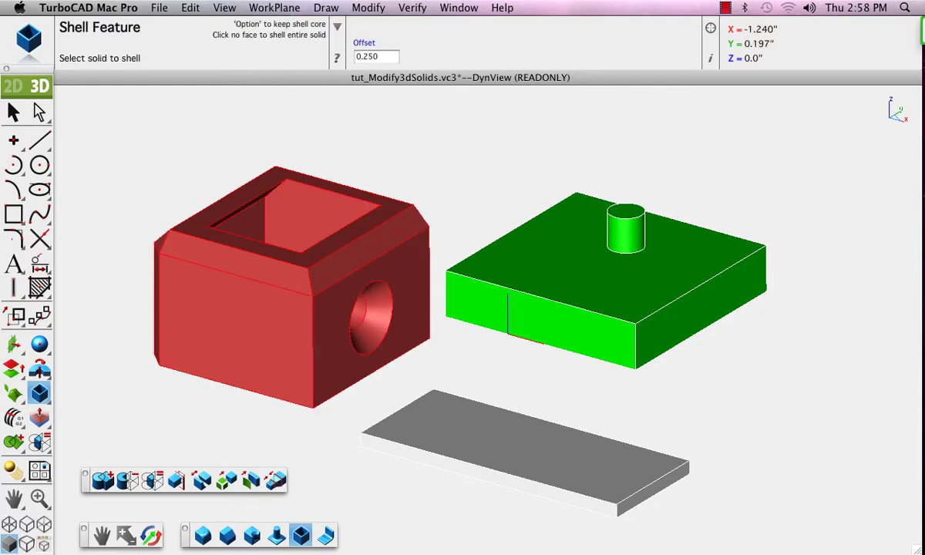
{"action": "middle_click_drag", "start_coordinate": [439, 305], "coordinate": [462, 238]}
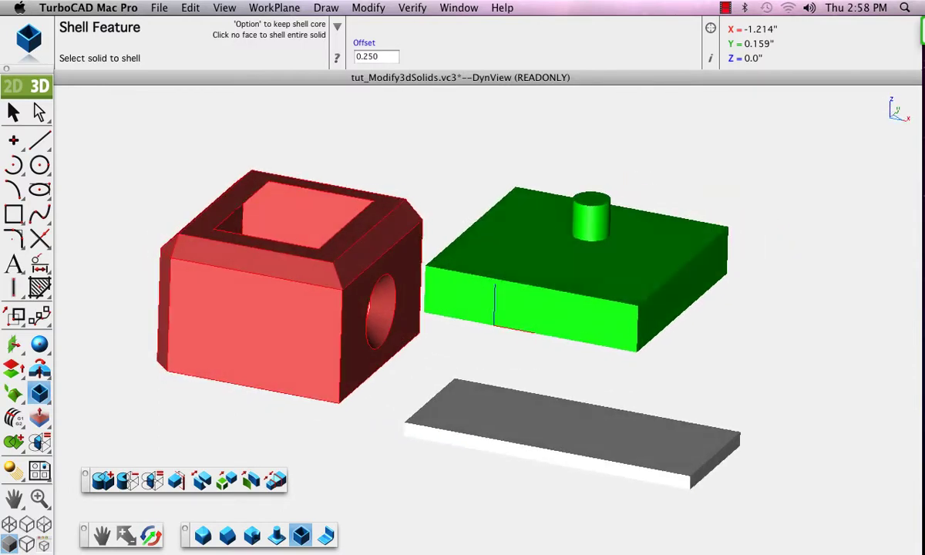
Shell the green block with its front face open at the same offset, and undo the shells on both blocks
{"action": "left_click", "coordinate": [464, 299]}
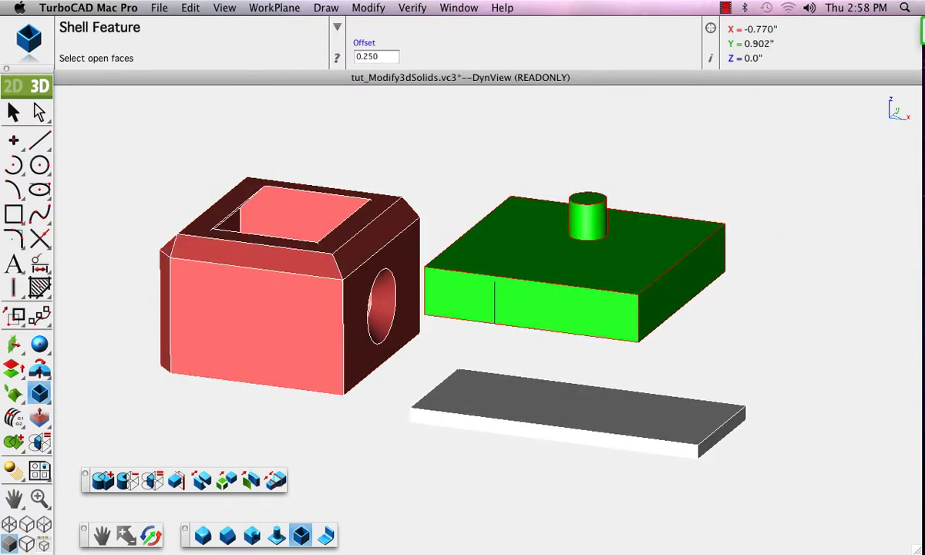
{"action": "left_click", "coordinate": [494, 302]}
{"action": "left_click", "coordinate": [508, 306]}
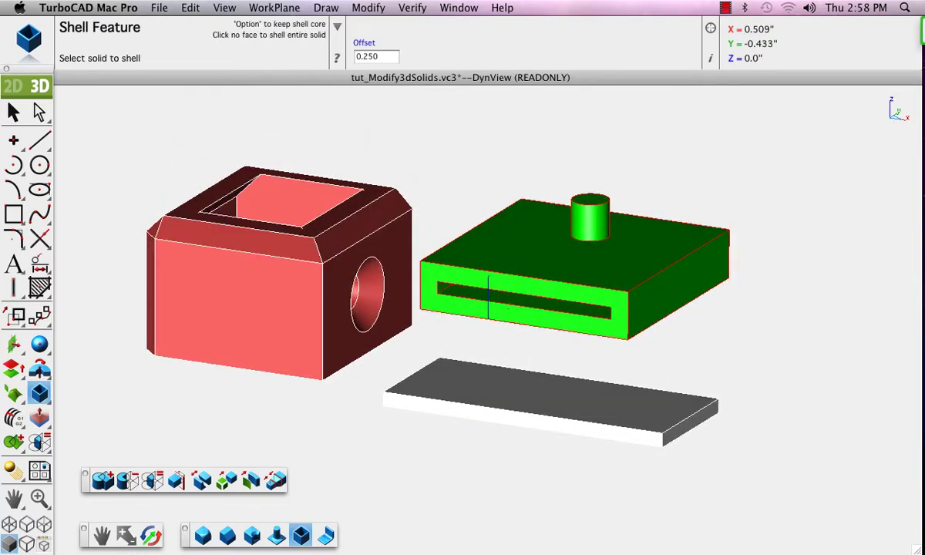
{"action": "key", "text": "super+z"}
{"action": "key", "text": "super+z"}
{"action": "key", "text": "super+z"}
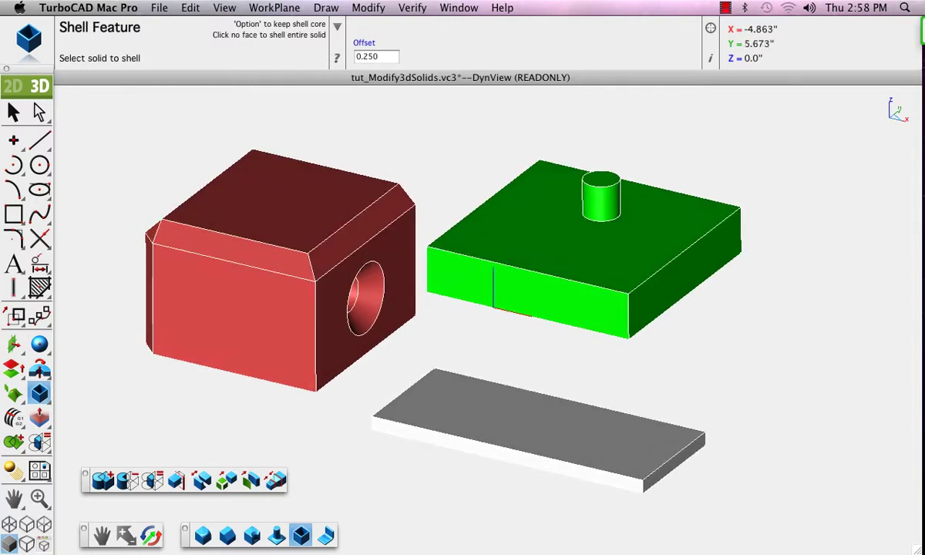
{"action": "double_click", "coordinate": [367, 56]}
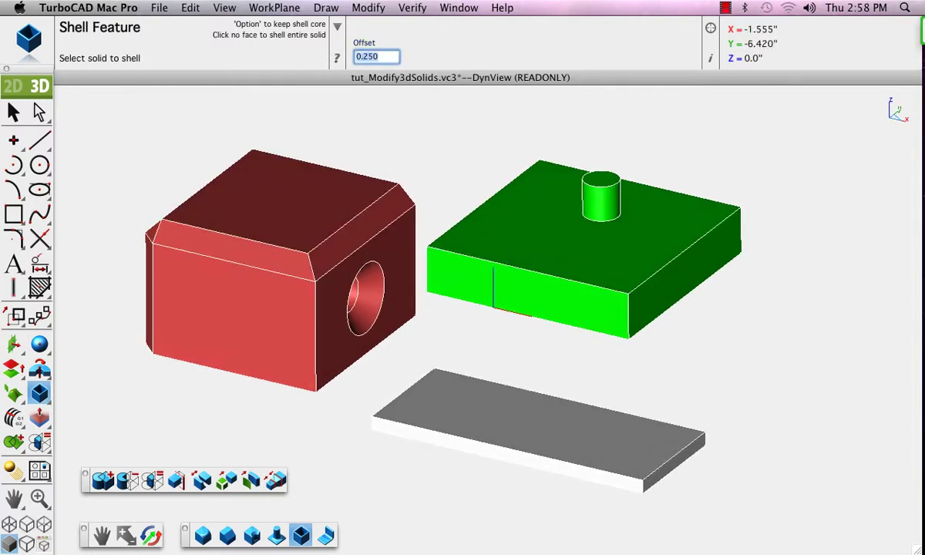
{"action": "left_click", "coordinate": [326, 535]}
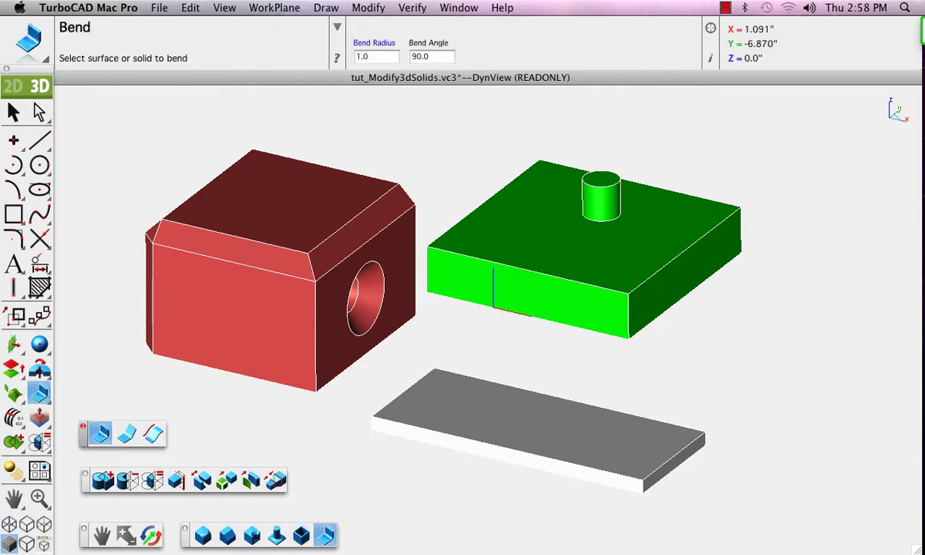
{"action": "left_click", "coordinate": [301, 535]}
{"action": "left_click_drag", "start_coordinate": [354, 57], "coordinate": [360, 56]}
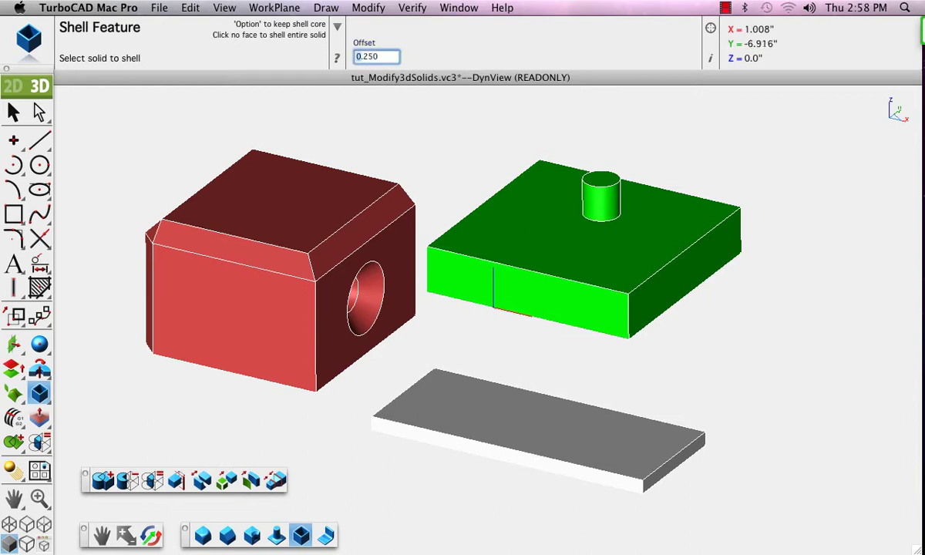
Bend the grey plate with radius .25 and angle 50 about the axis through its long edges' midpoints
{"action": "left_click", "coordinate": [326, 535]}
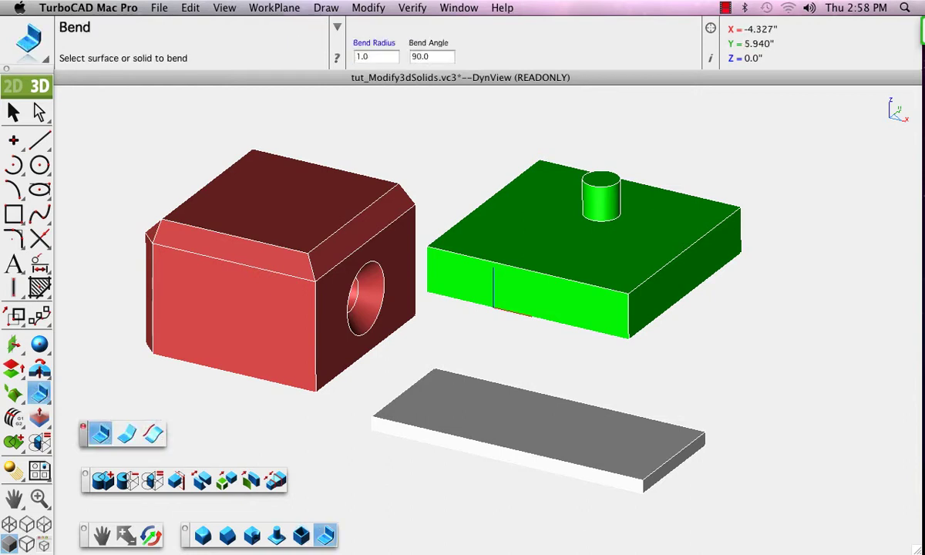
{"action": "left_click_drag", "start_coordinate": [369, 56], "coordinate": [356, 56]}
{"action": "type", "text": ".25"}
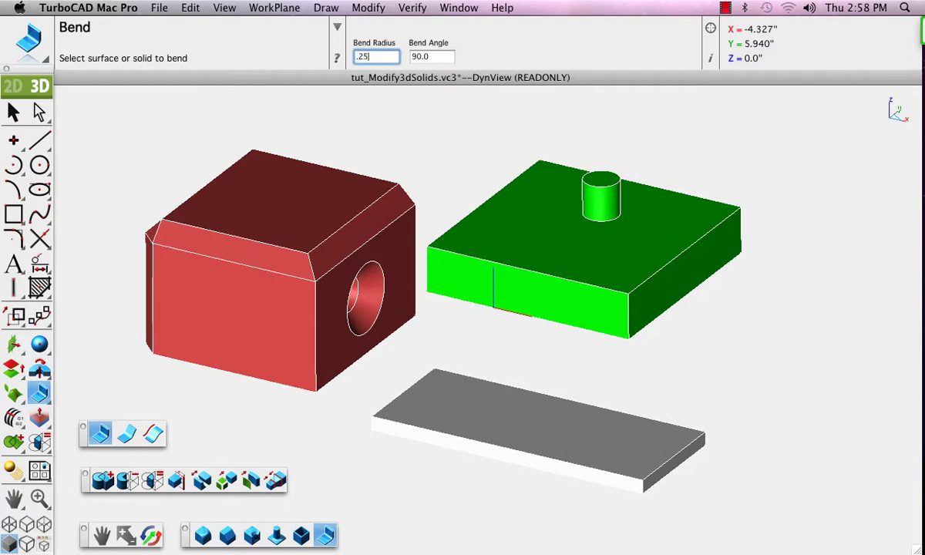
{"action": "key", "text": "Tab"}
{"action": "type", "text": "5"}
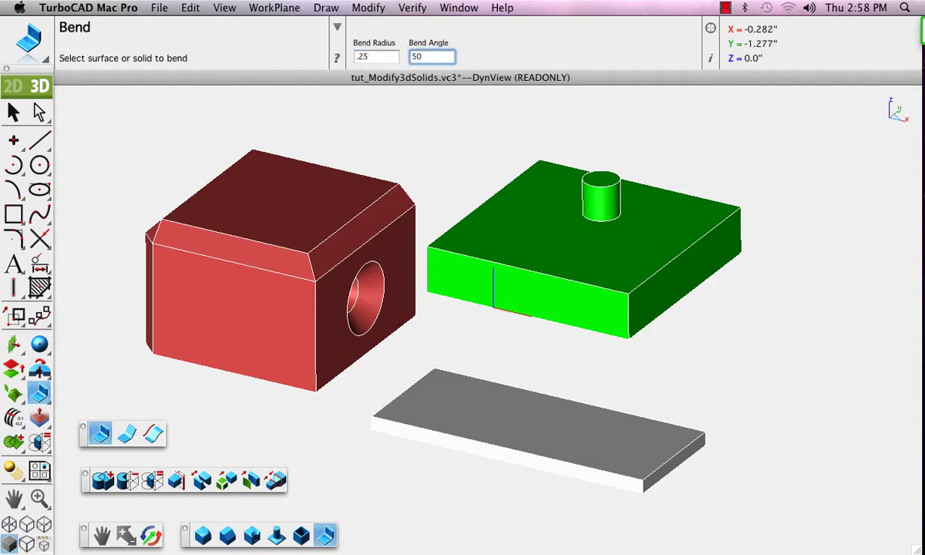
{"action": "left_click", "coordinate": [484, 402]}
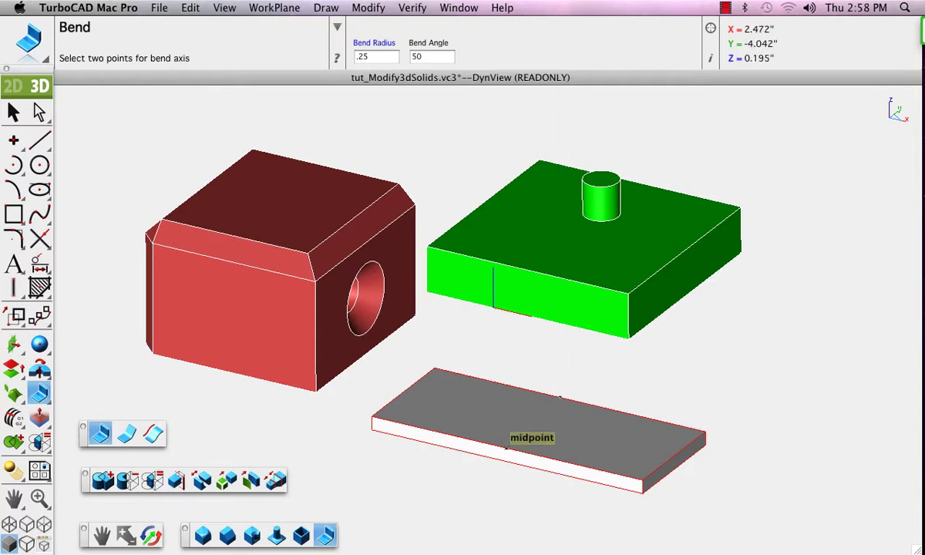
{"action": "left_click", "coordinate": [505, 445]}
Show the Solid Trims layer, make it the current layer, and hide the Fillet Chamfer layer
{"action": "left_click", "coordinate": [458, 8]}
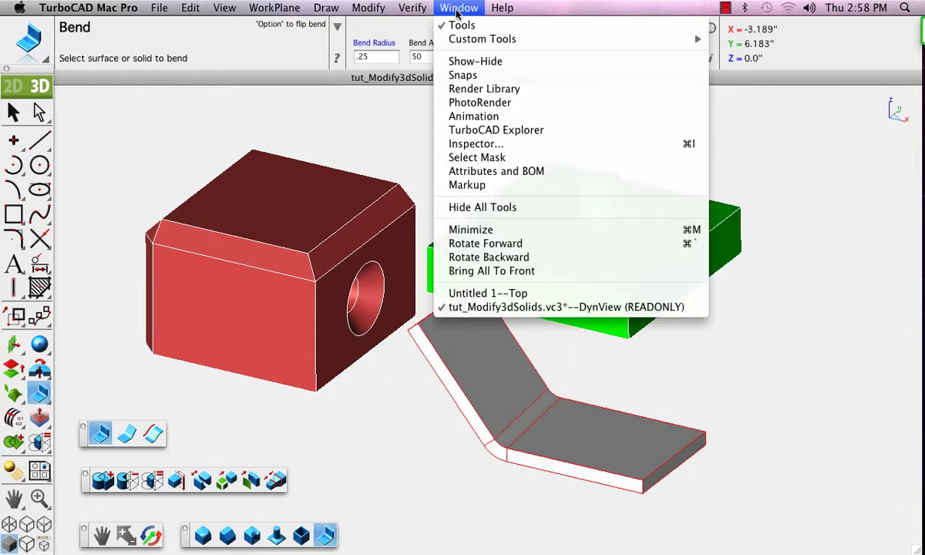
{"action": "left_click", "coordinate": [446, 124]}
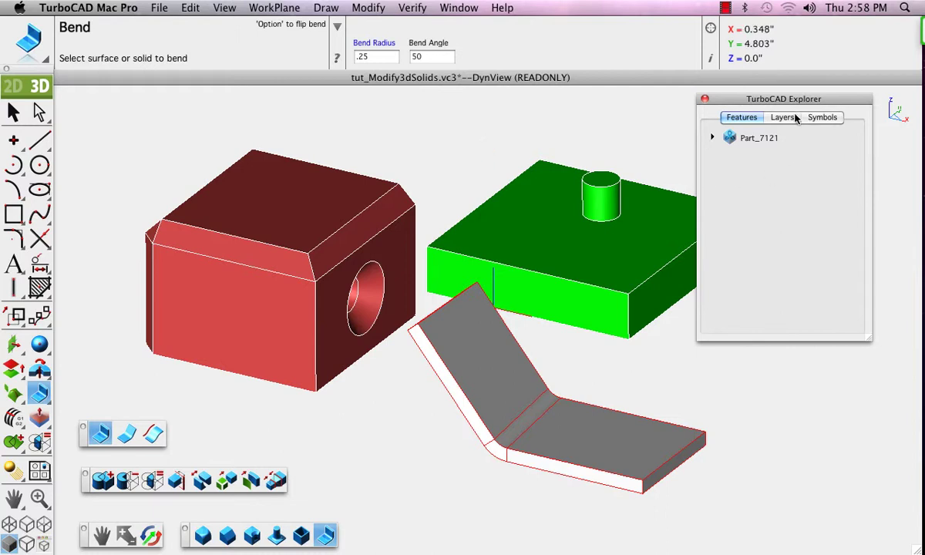
{"action": "left_click", "coordinate": [783, 117]}
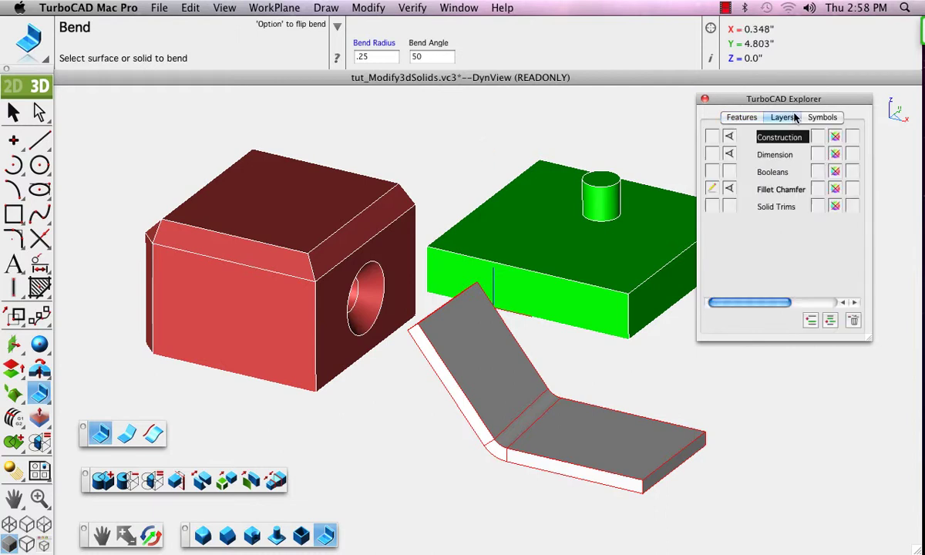
{"action": "left_click", "coordinate": [728, 207]}
{"action": "left_click", "coordinate": [711, 206]}
{"action": "left_click", "coordinate": [728, 189]}
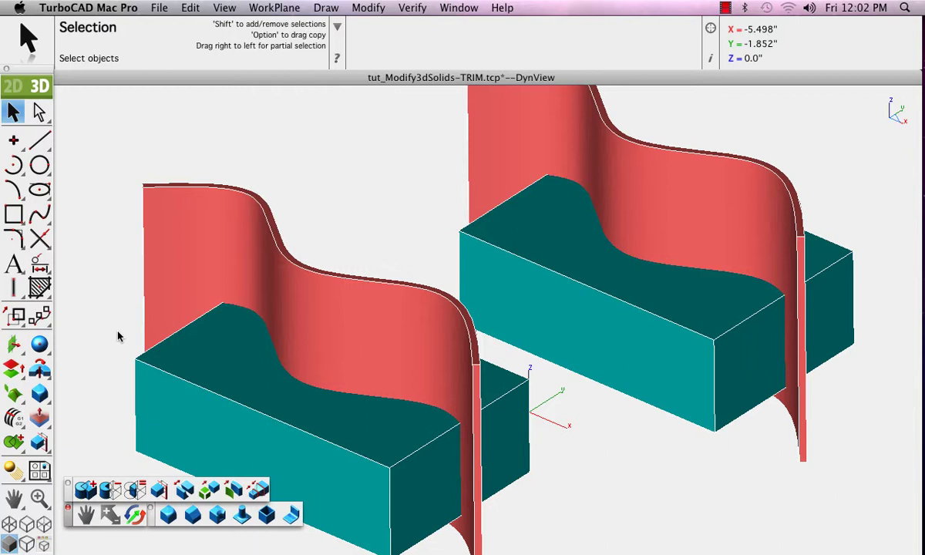
{"action": "left_click", "coordinate": [39, 420]}
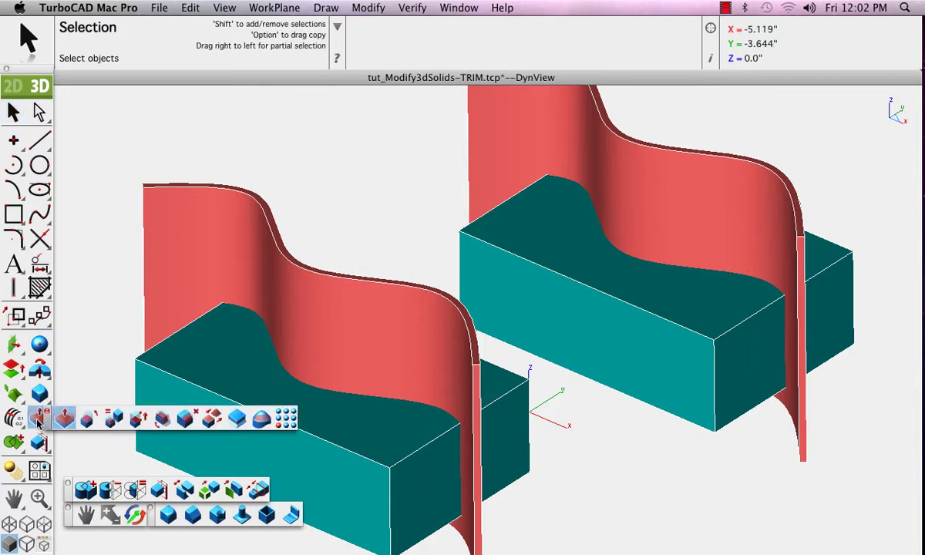
{"action": "left_click", "coordinate": [38, 420]}
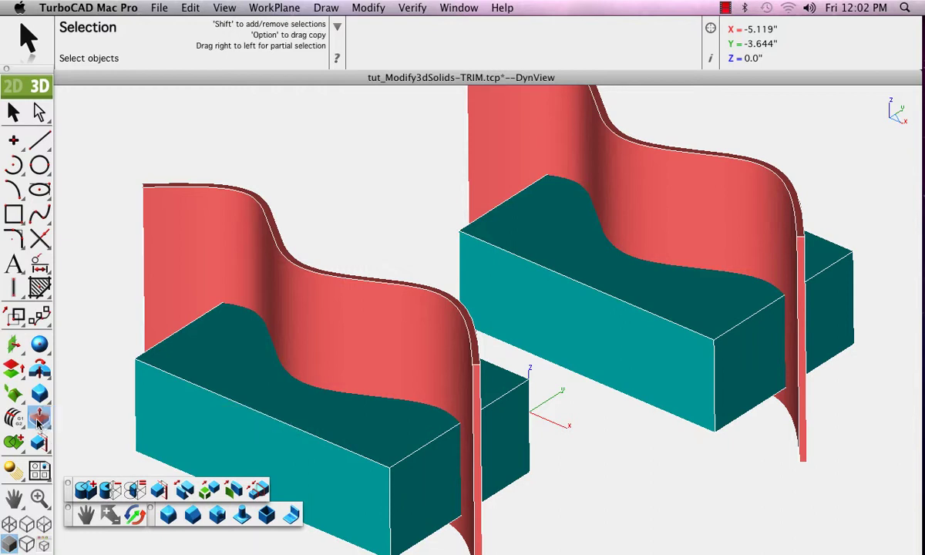
{"action": "left_click", "coordinate": [16, 393]}
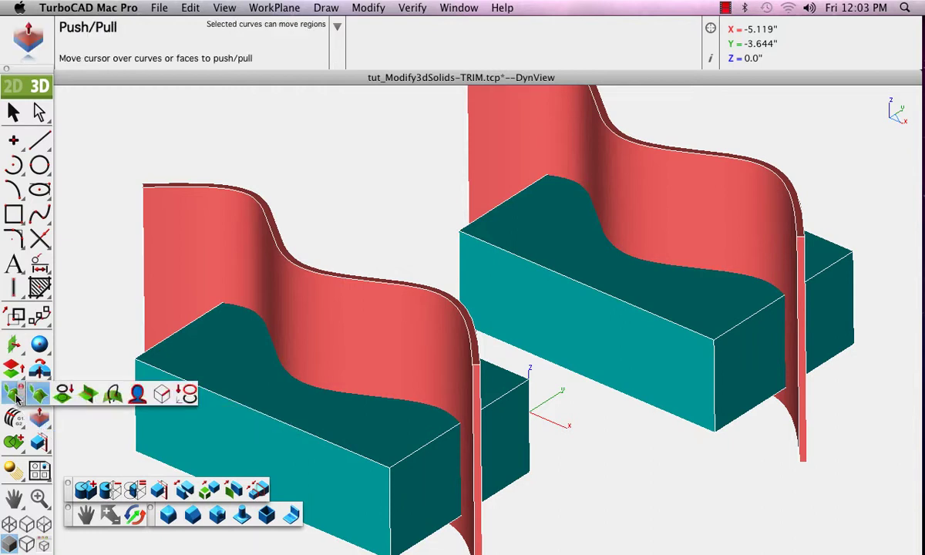
{"action": "left_click", "coordinate": [38, 394]}
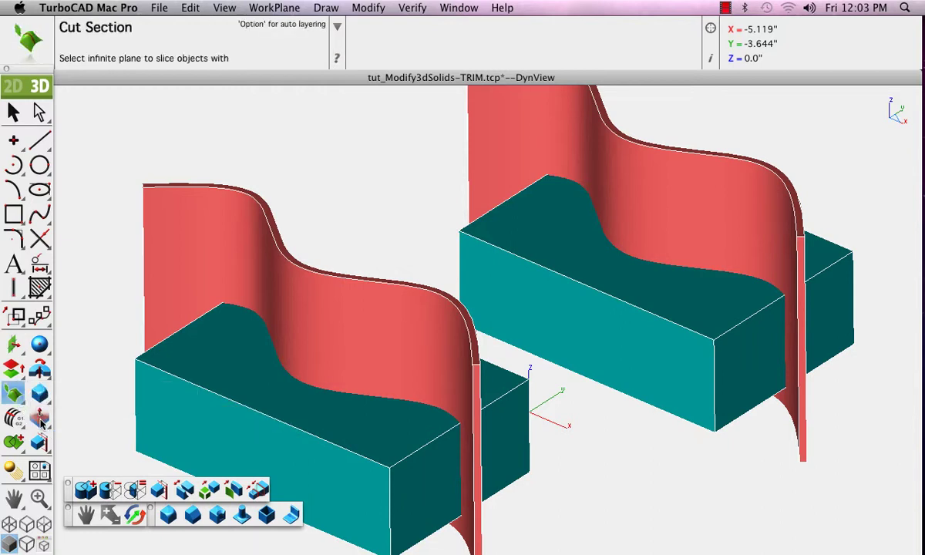
Trim the nearer red wavy wall with the teal block as cutter, and move the block clear of the wall
{"action": "left_click", "coordinate": [160, 489]}
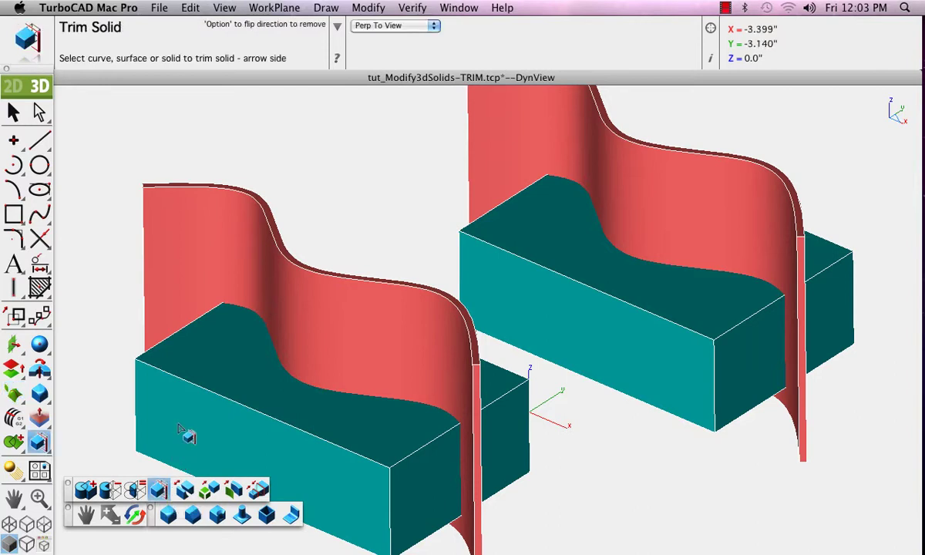
{"action": "left_click", "coordinate": [147, 437]}
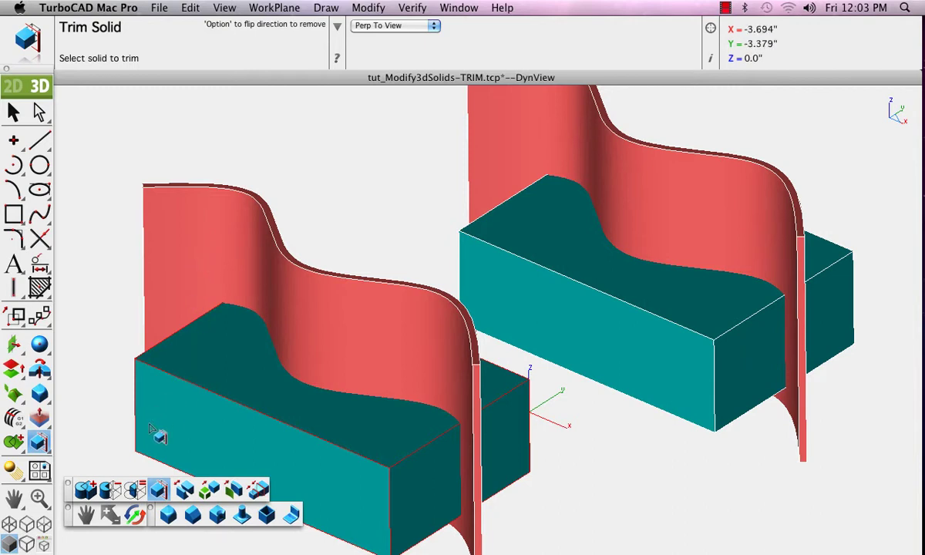
{"action": "left_click", "coordinate": [185, 240]}
{"action": "left_click", "coordinate": [13, 112]}
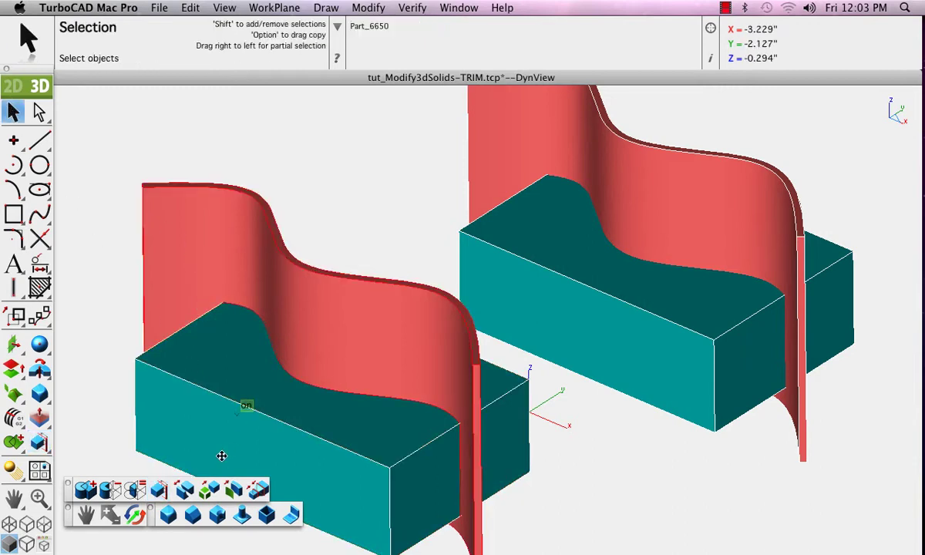
{"action": "left_click", "coordinate": [170, 432]}
{"action": "left_click_drag", "start_coordinate": [177, 426], "coordinate": [79, 508]}
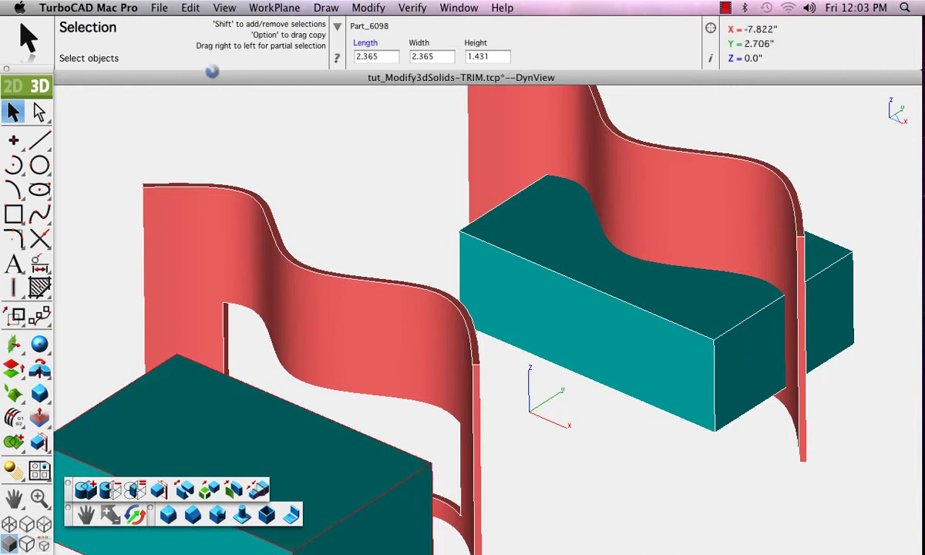
Undo the block's move and the trim of the nearer wavy wall
{"action": "key", "text": "super+z"}
{"action": "left_click", "coordinate": [227, 114]}
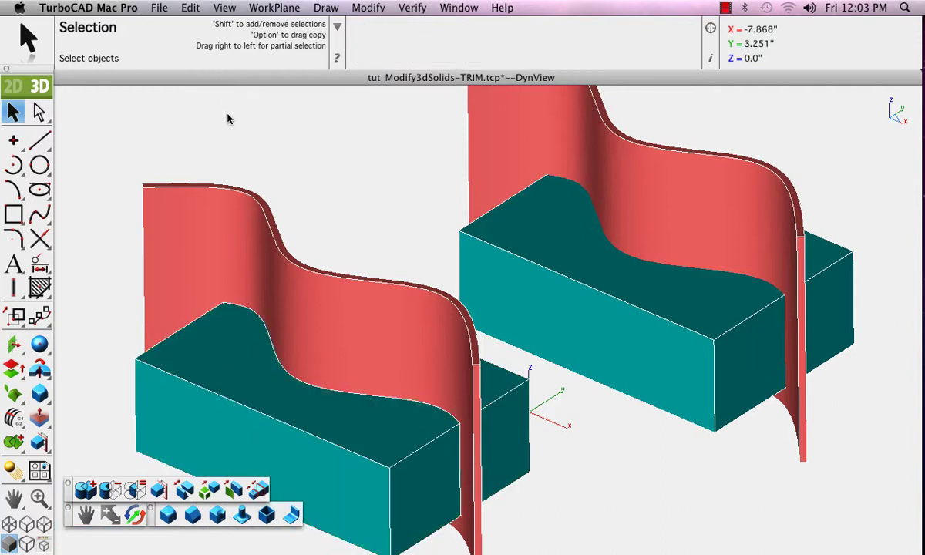
{"action": "key", "text": "super+z"}
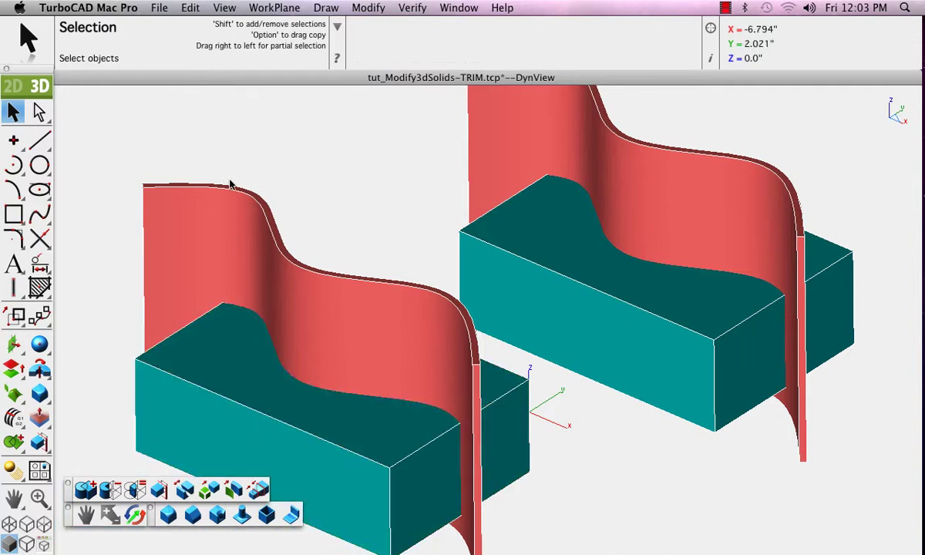
Trim the nearer teal block with the red wavy wall as cutter, removing the block portion behind the wall
{"action": "left_click", "coordinate": [160, 489]}
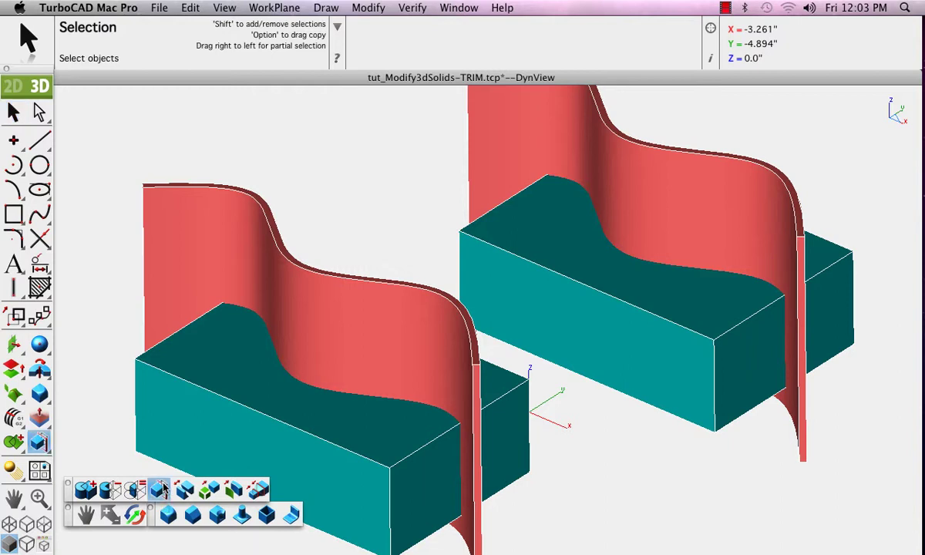
{"action": "left_click", "coordinate": [185, 235]}
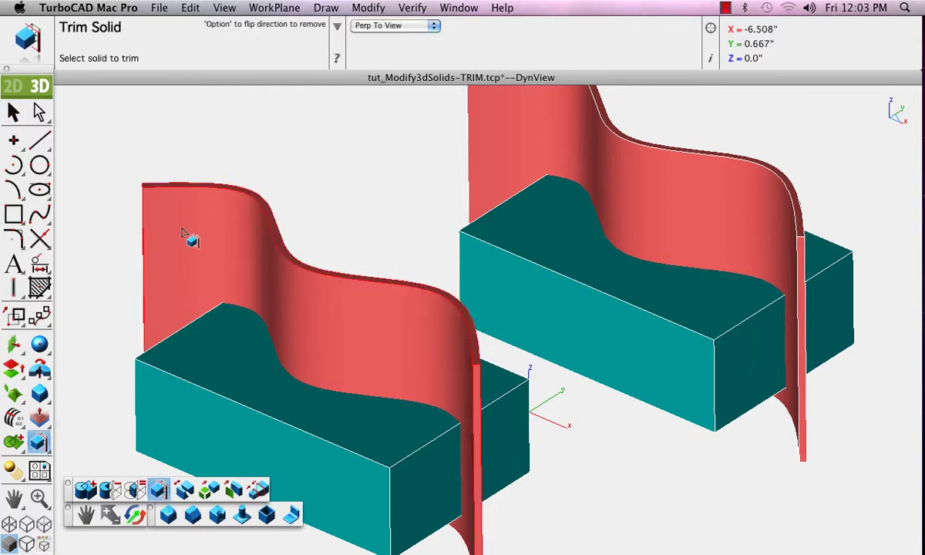
{"action": "left_click", "coordinate": [144, 415]}
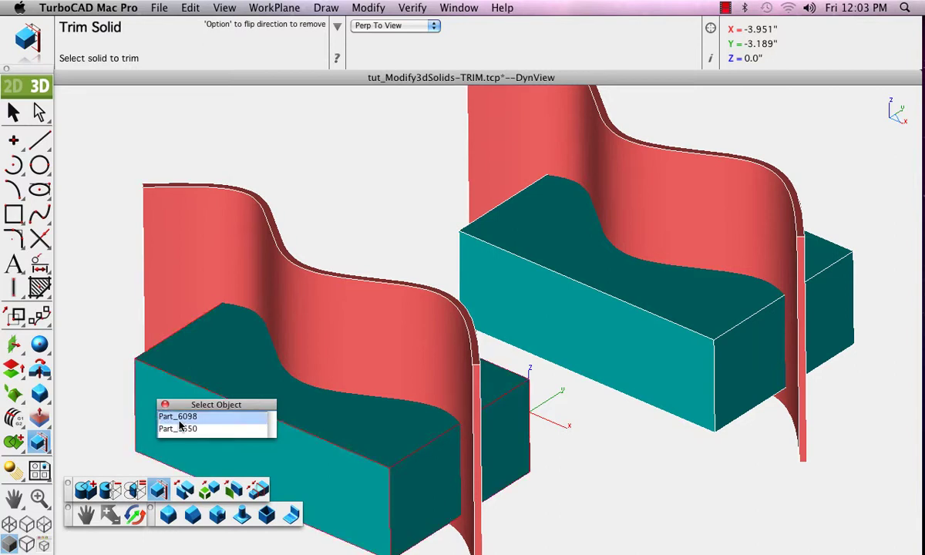
{"action": "left_click", "coordinate": [173, 416]}
{"action": "left_click", "coordinate": [13, 112]}
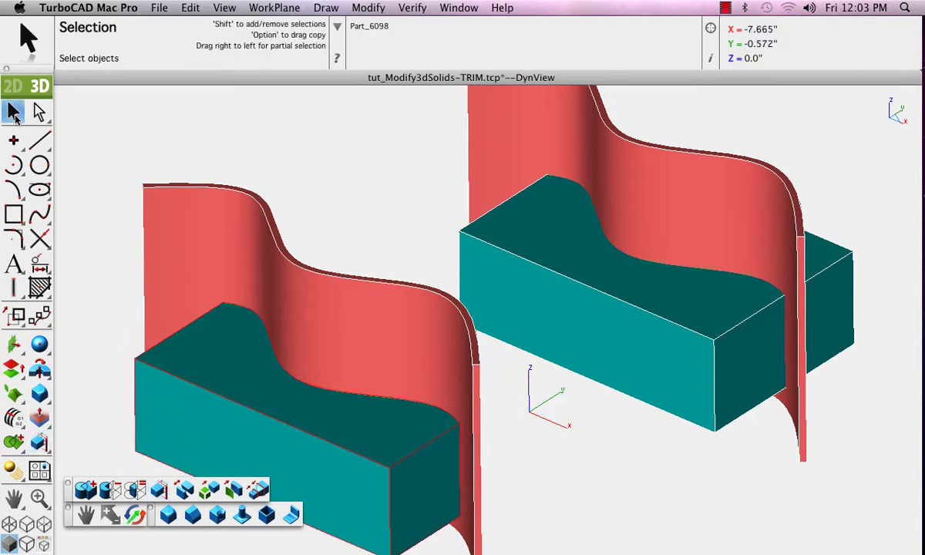
Move the nearer wavy wall back from the trimmed block to expose the cut, and undo the move
{"action": "left_click", "coordinate": [219, 271]}
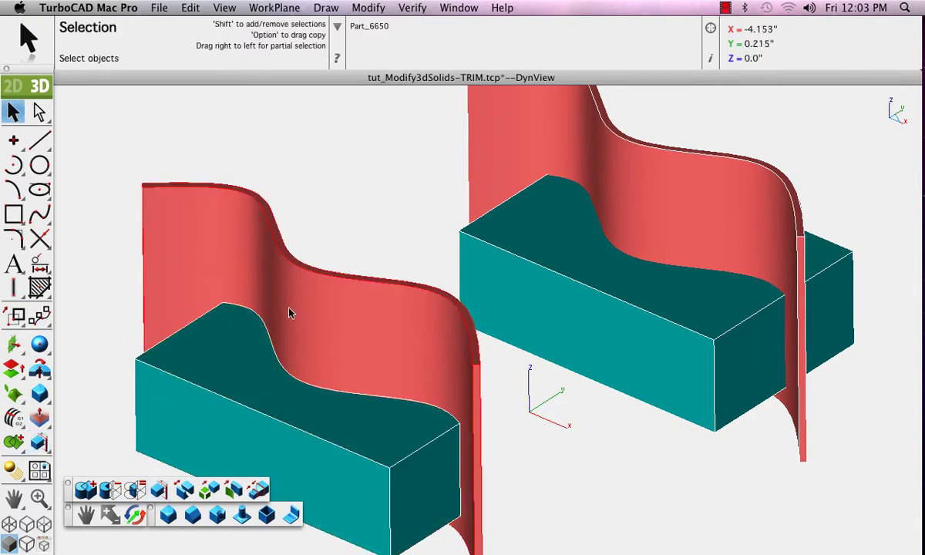
{"action": "key", "text": "Escape"}
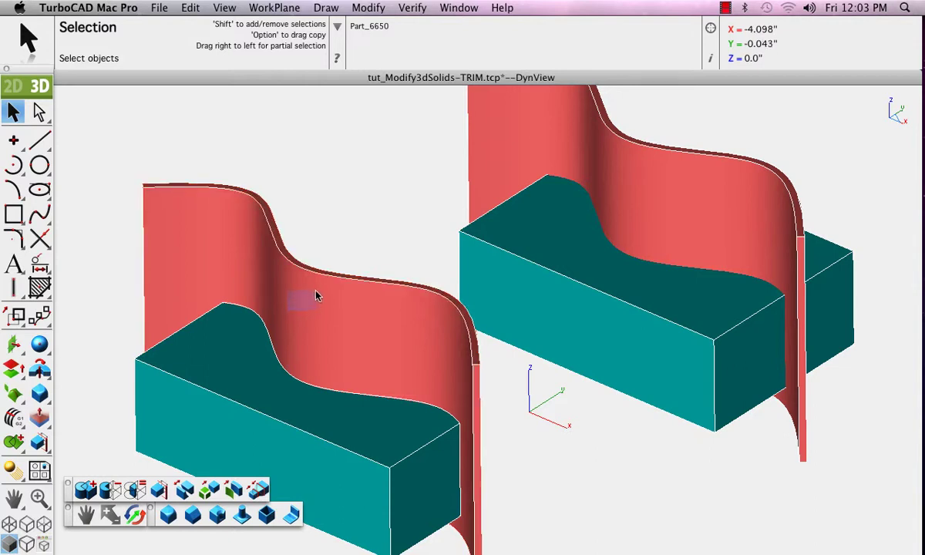
{"action": "left_click", "coordinate": [193, 187]}
{"action": "left_click_drag", "start_coordinate": [193, 188], "coordinate": [256, 124]}
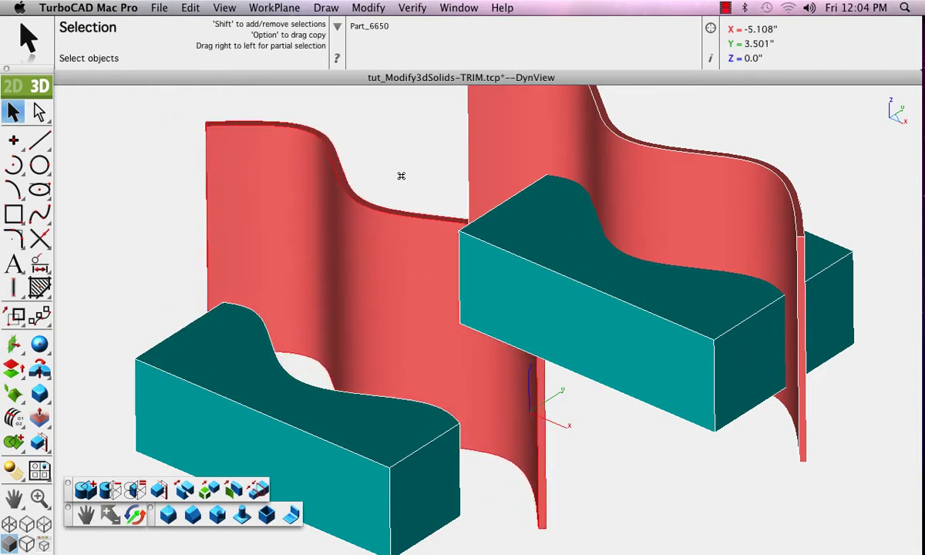
{"action": "key", "text": "super+z"}
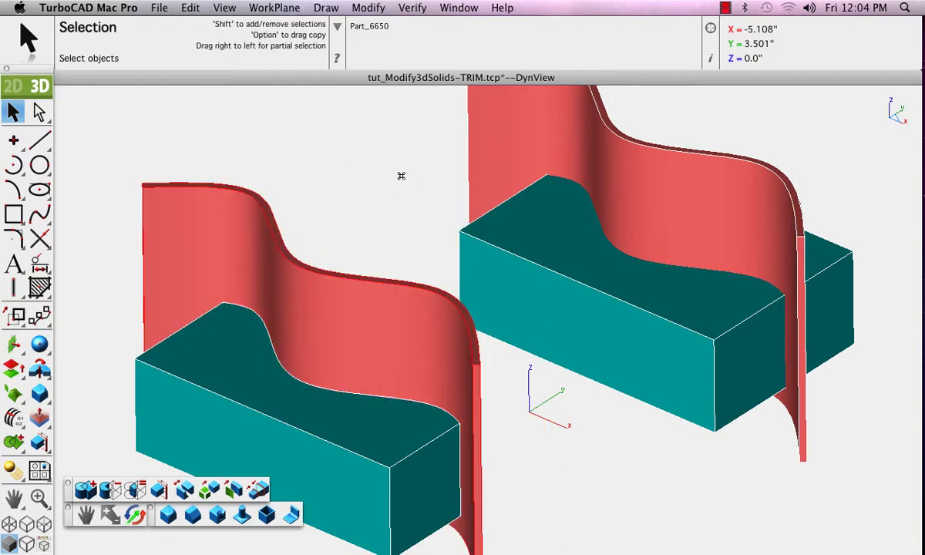
Split the farther teal block with the red wavy wall that passes through it as the splitting surface
{"action": "left_click_drag", "start_coordinate": [397, 264], "coordinate": [436, 219]}
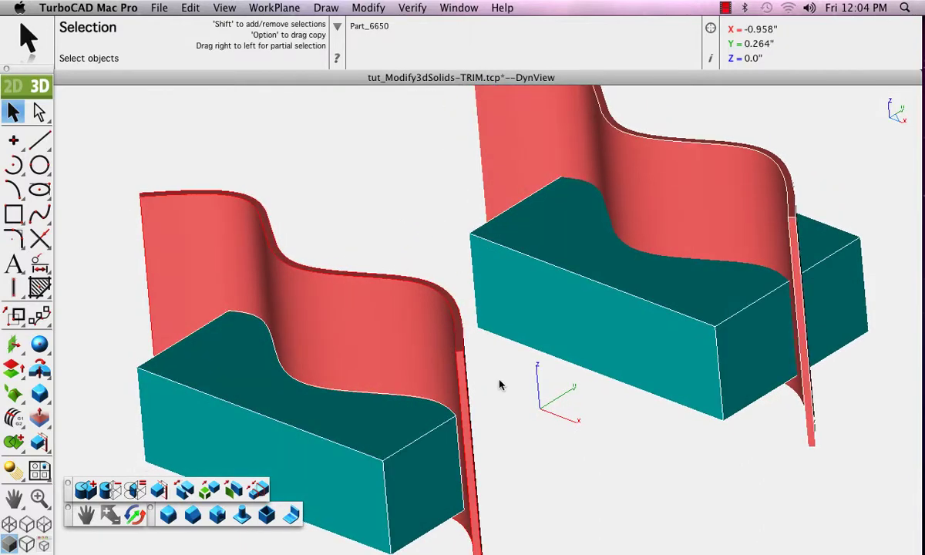
{"action": "left_click_drag", "start_coordinate": [505, 402], "coordinate": [471, 359]}
{"action": "left_click_drag", "start_coordinate": [587, 269], "coordinate": [440, 338]}
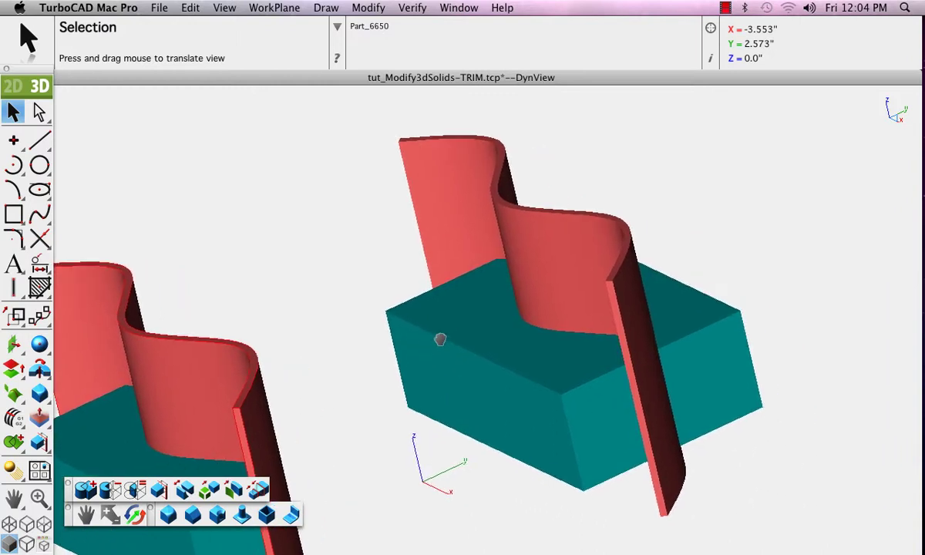
{"action": "left_click", "coordinate": [183, 490]}
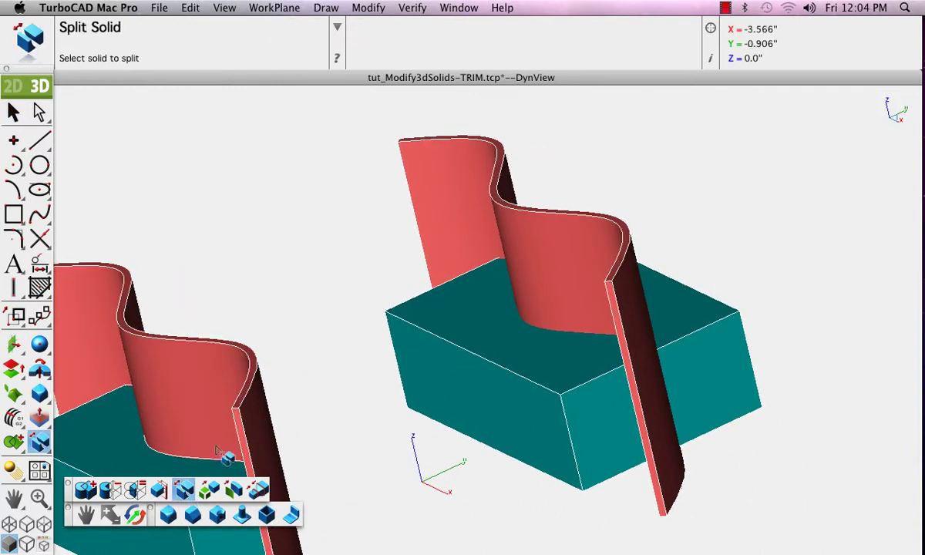
{"action": "left_click", "coordinate": [394, 345]}
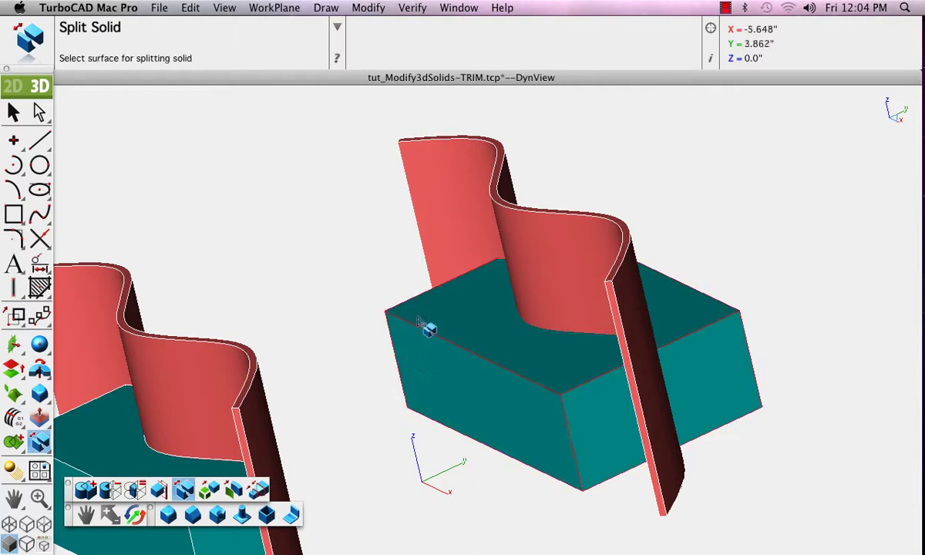
{"action": "left_click", "coordinate": [441, 175]}
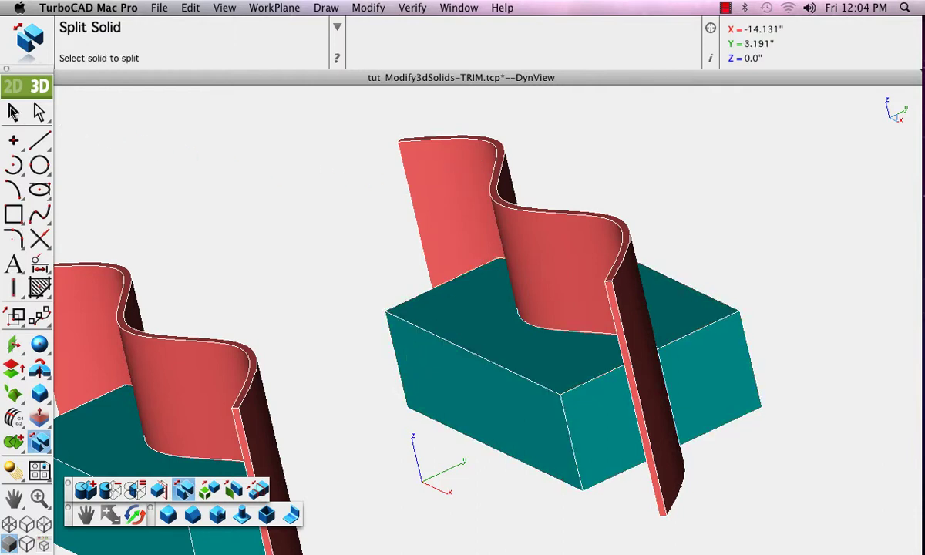
Move the split block's front piece away from the wavy wall, and select the piece behind the wall
{"action": "left_click", "coordinate": [13, 112]}
{"action": "left_click", "coordinate": [471, 372]}
{"action": "left_click_drag", "start_coordinate": [472, 373], "coordinate": [392, 417]}
{"action": "left_click", "coordinate": [720, 376]}
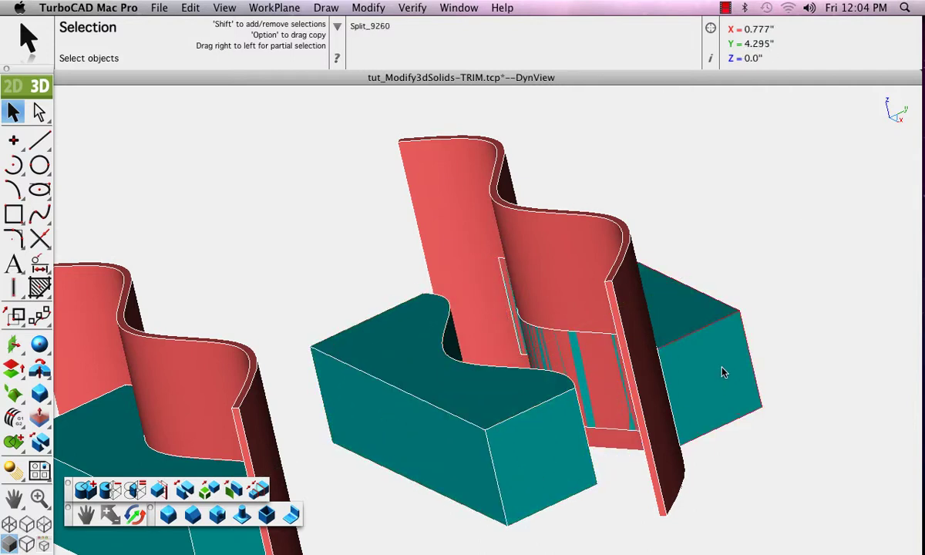